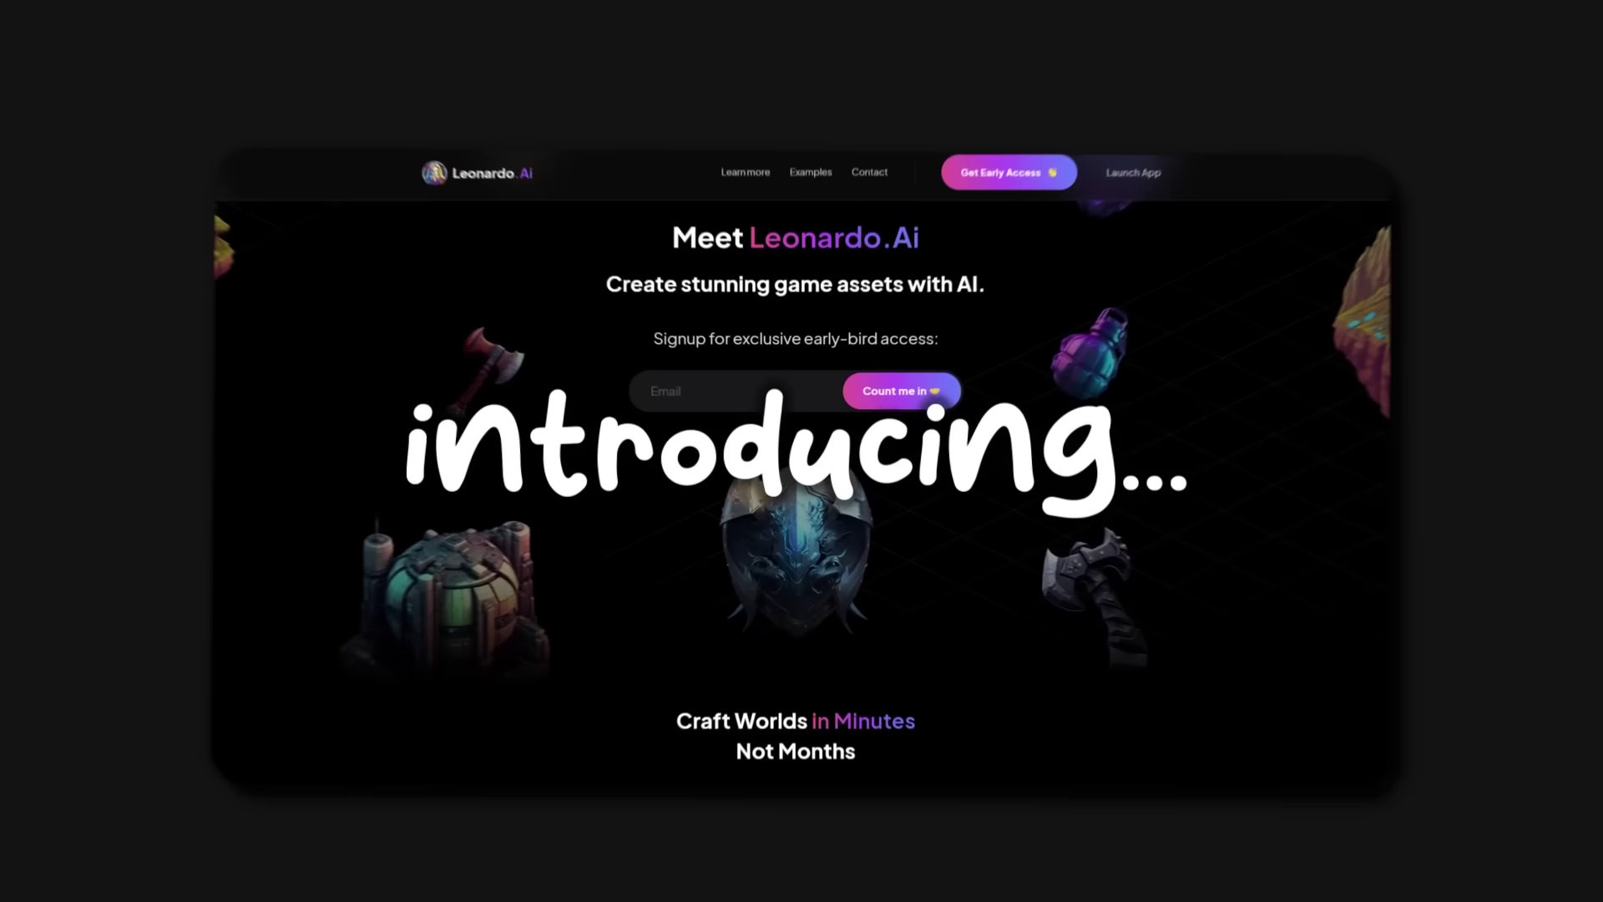
Request early-bird access to Leonardo.Ai and confirm with Count me in.
{"action": "scroll", "coordinate": [802, 467], "scroll_direction": "down", "scroll_amount": 5}
{"action": "scroll", "coordinate": [801, 467], "scroll_direction": "down", "scroll_amount": 5}
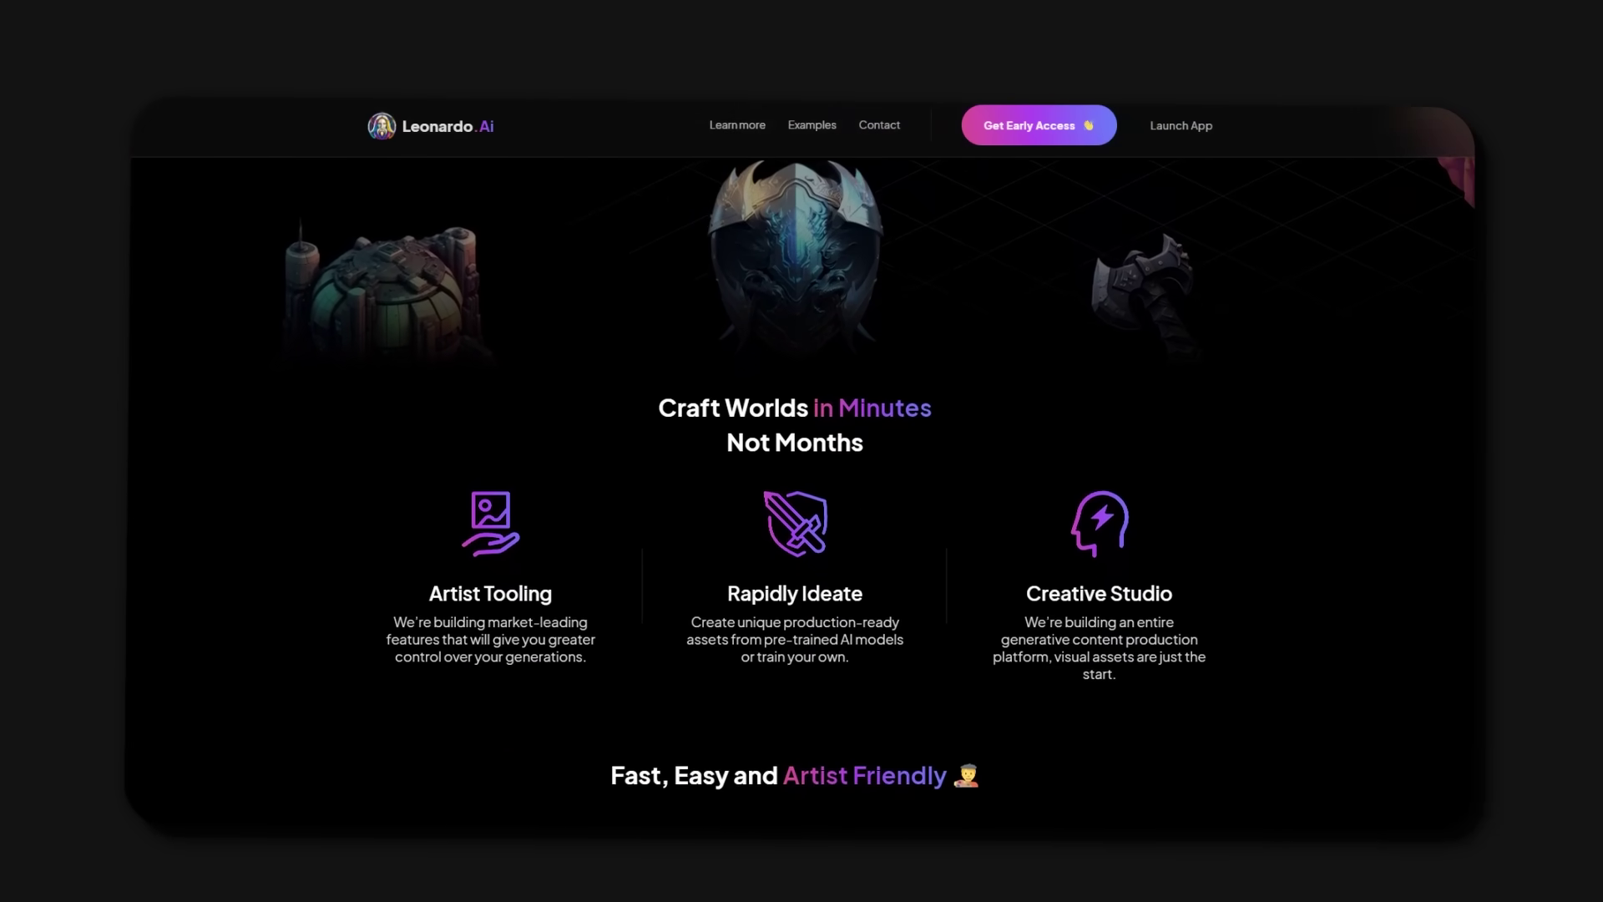
{"action": "scroll", "coordinate": [801, 467], "scroll_direction": "down", "scroll_amount": 5}
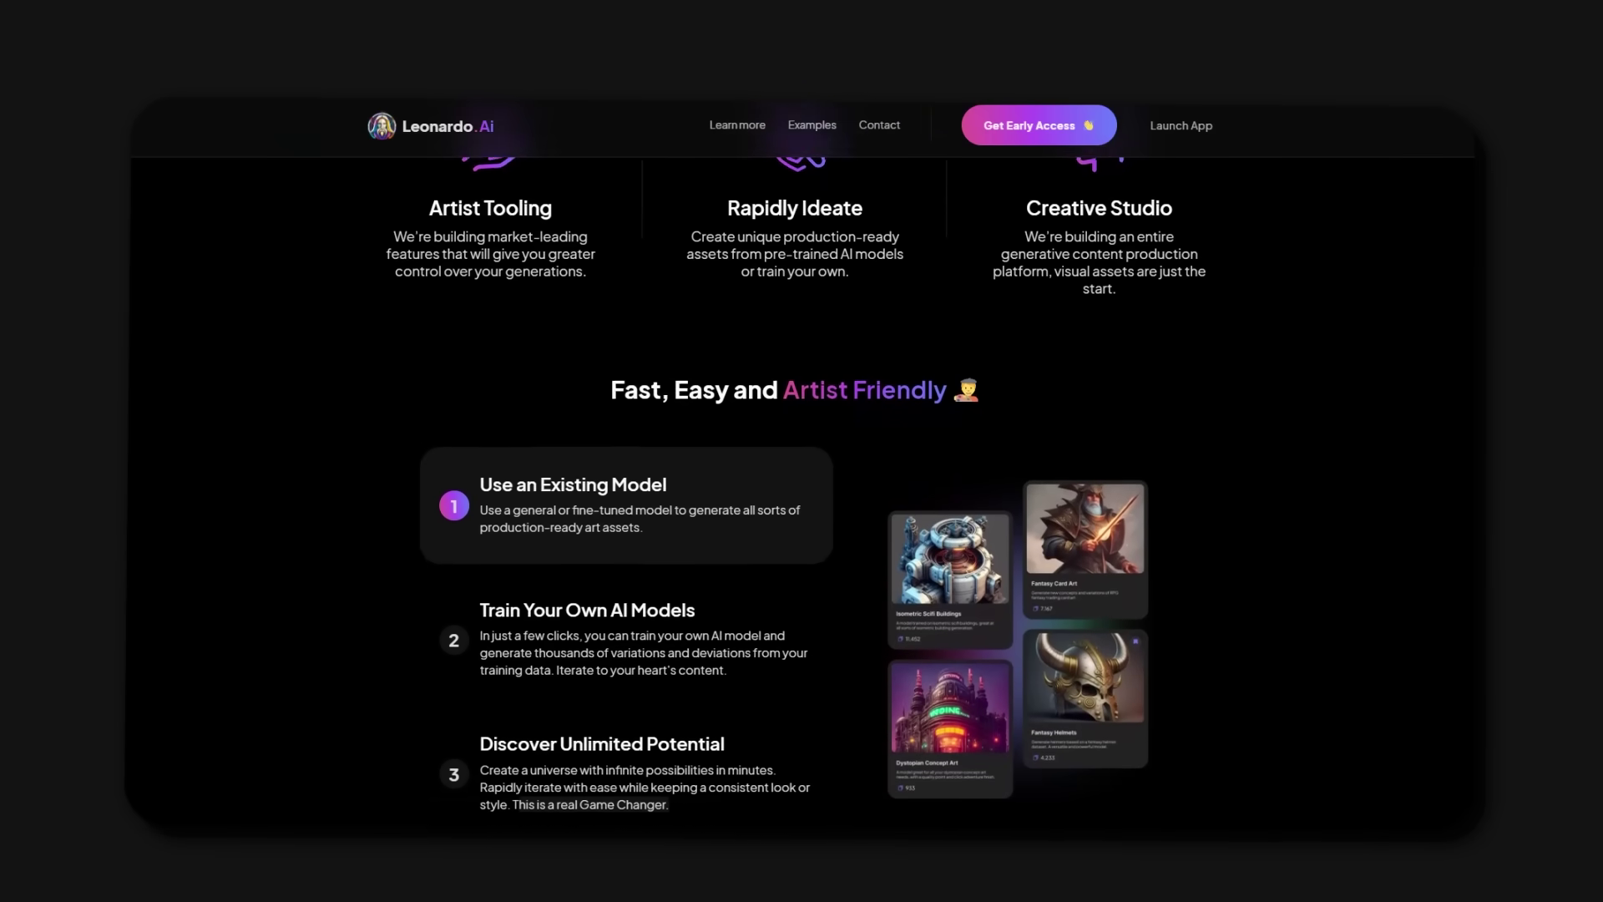
{"action": "scroll", "coordinate": [802, 468], "scroll_direction": "down", "scroll_amount": 5}
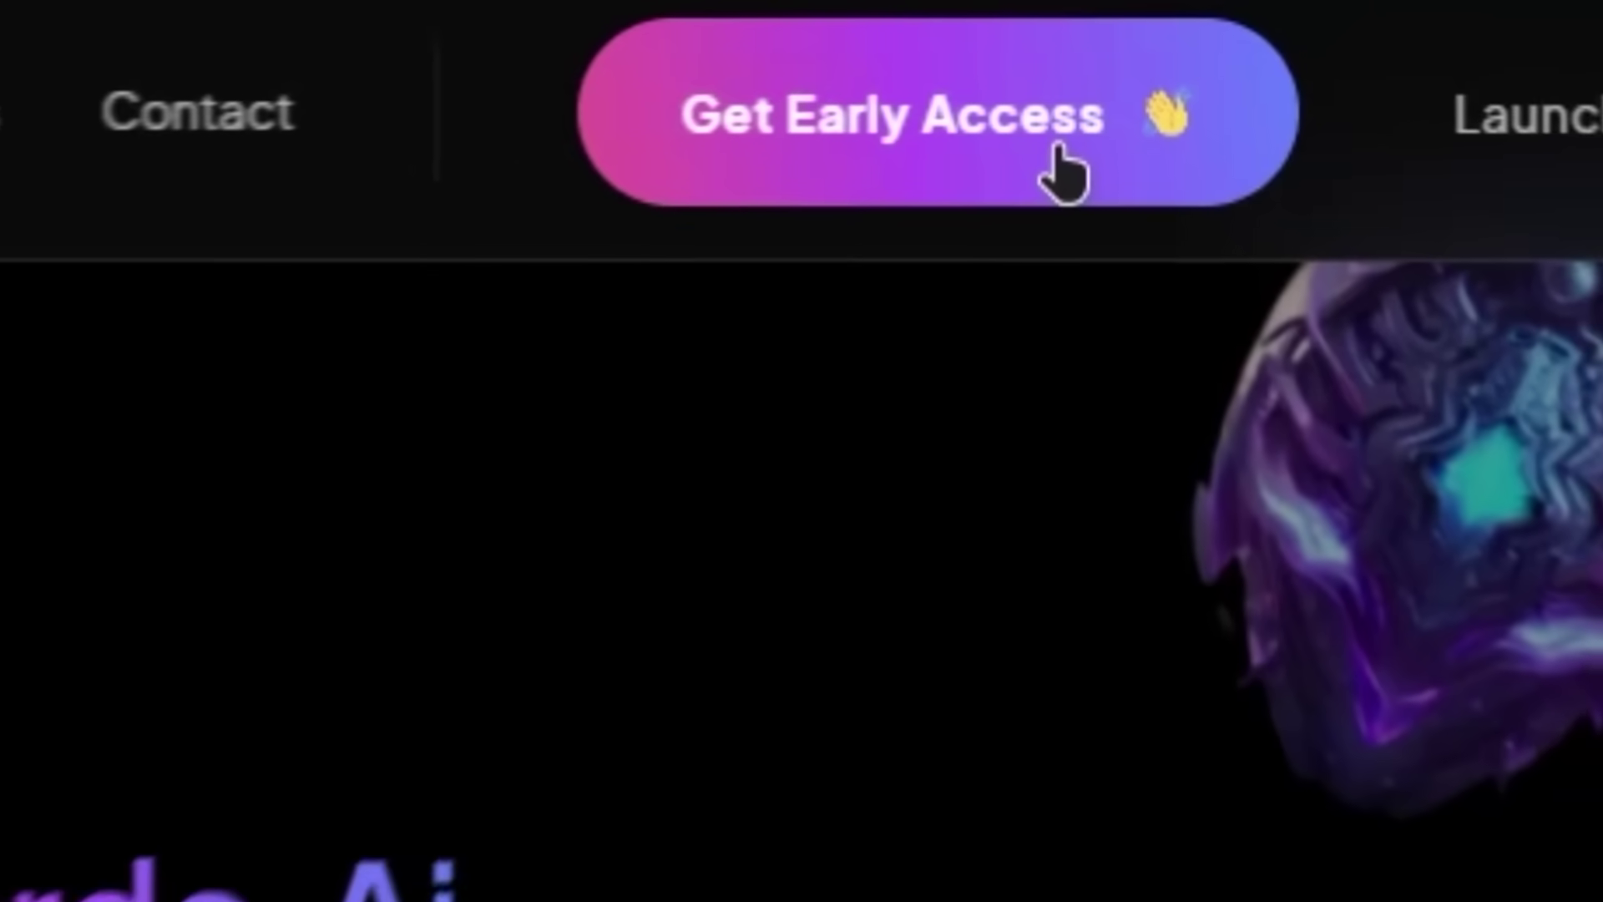
{"action": "left_click", "coordinate": [1054, 180]}
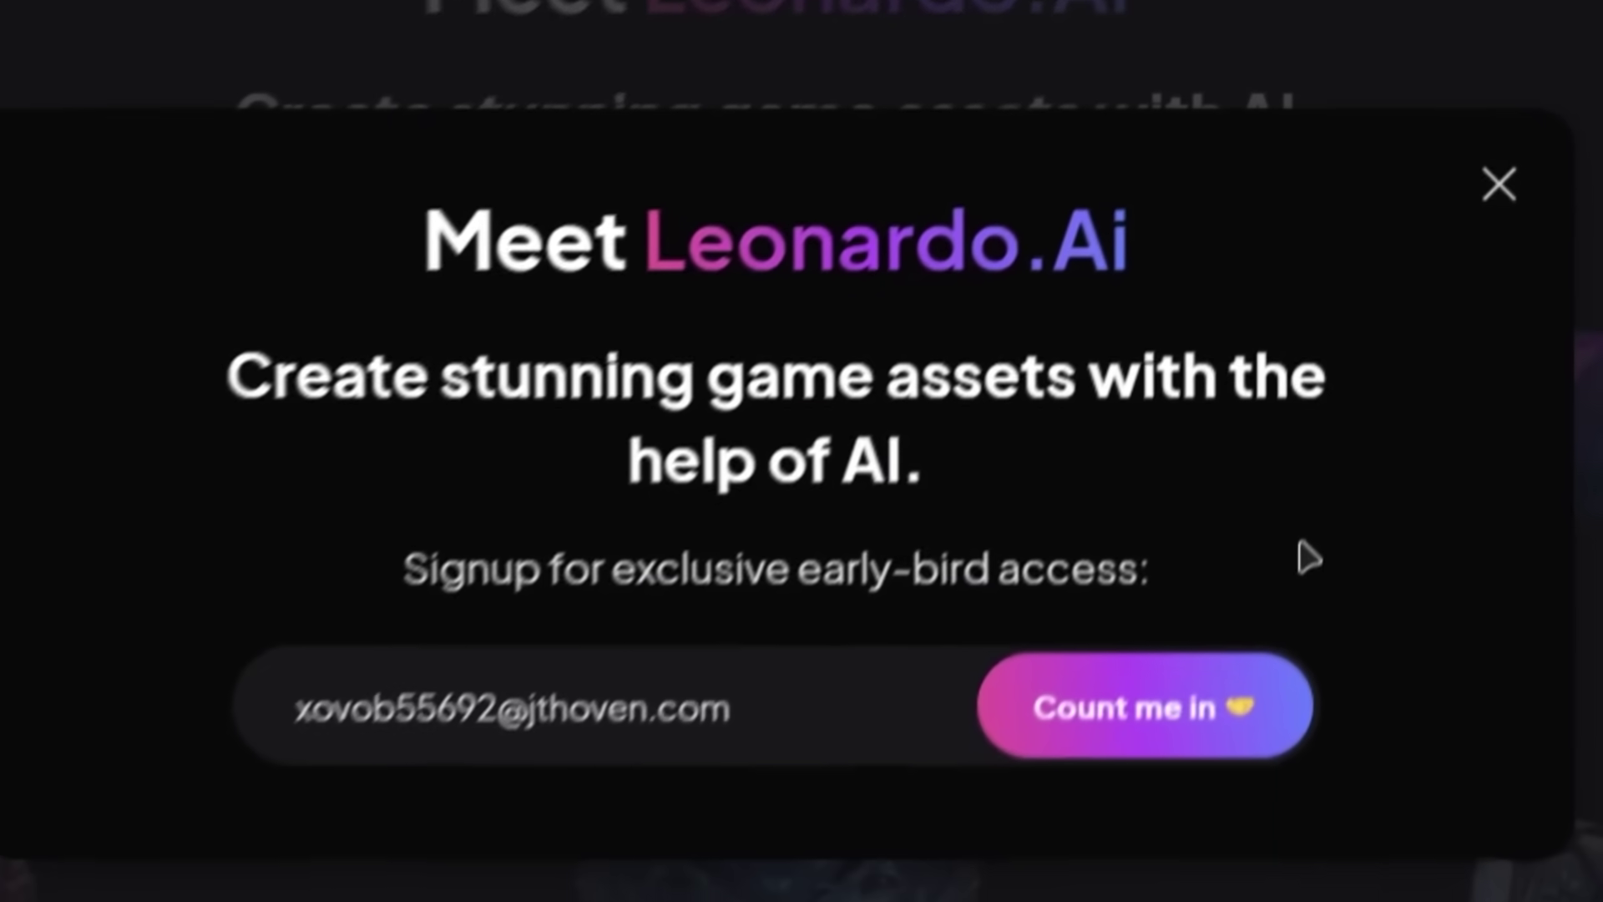
{"action": "left_click", "coordinate": [1052, 693]}
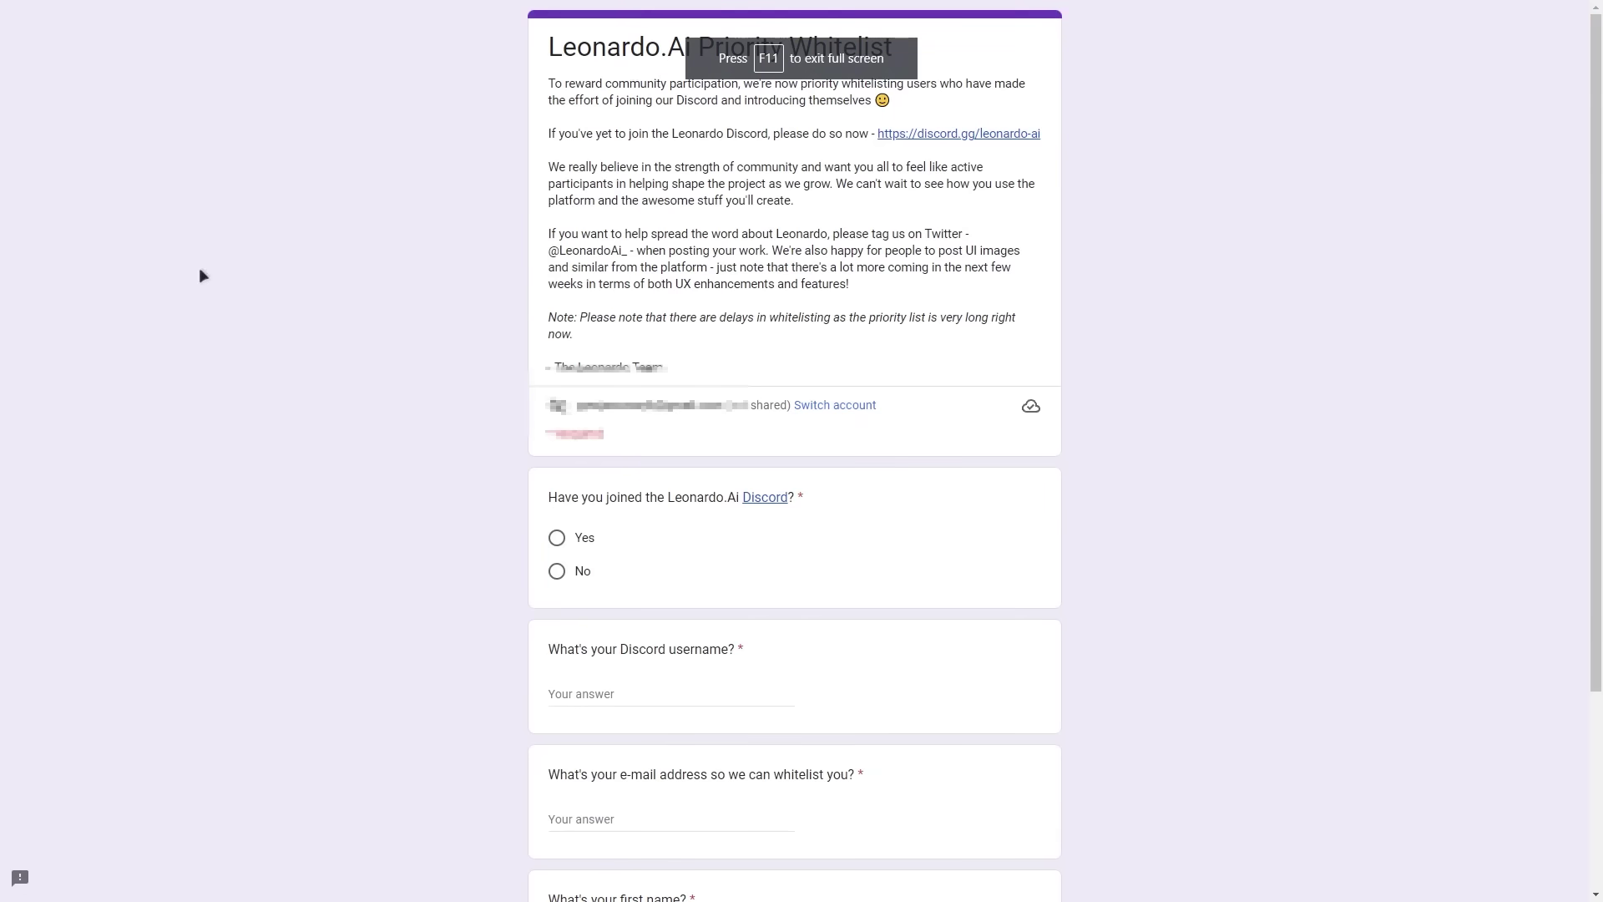
In the whitelist form, enter a Discord username and an e-mail address.
{"action": "scroll", "coordinate": [250, 251], "scroll_direction": "down", "scroll_amount": 3}
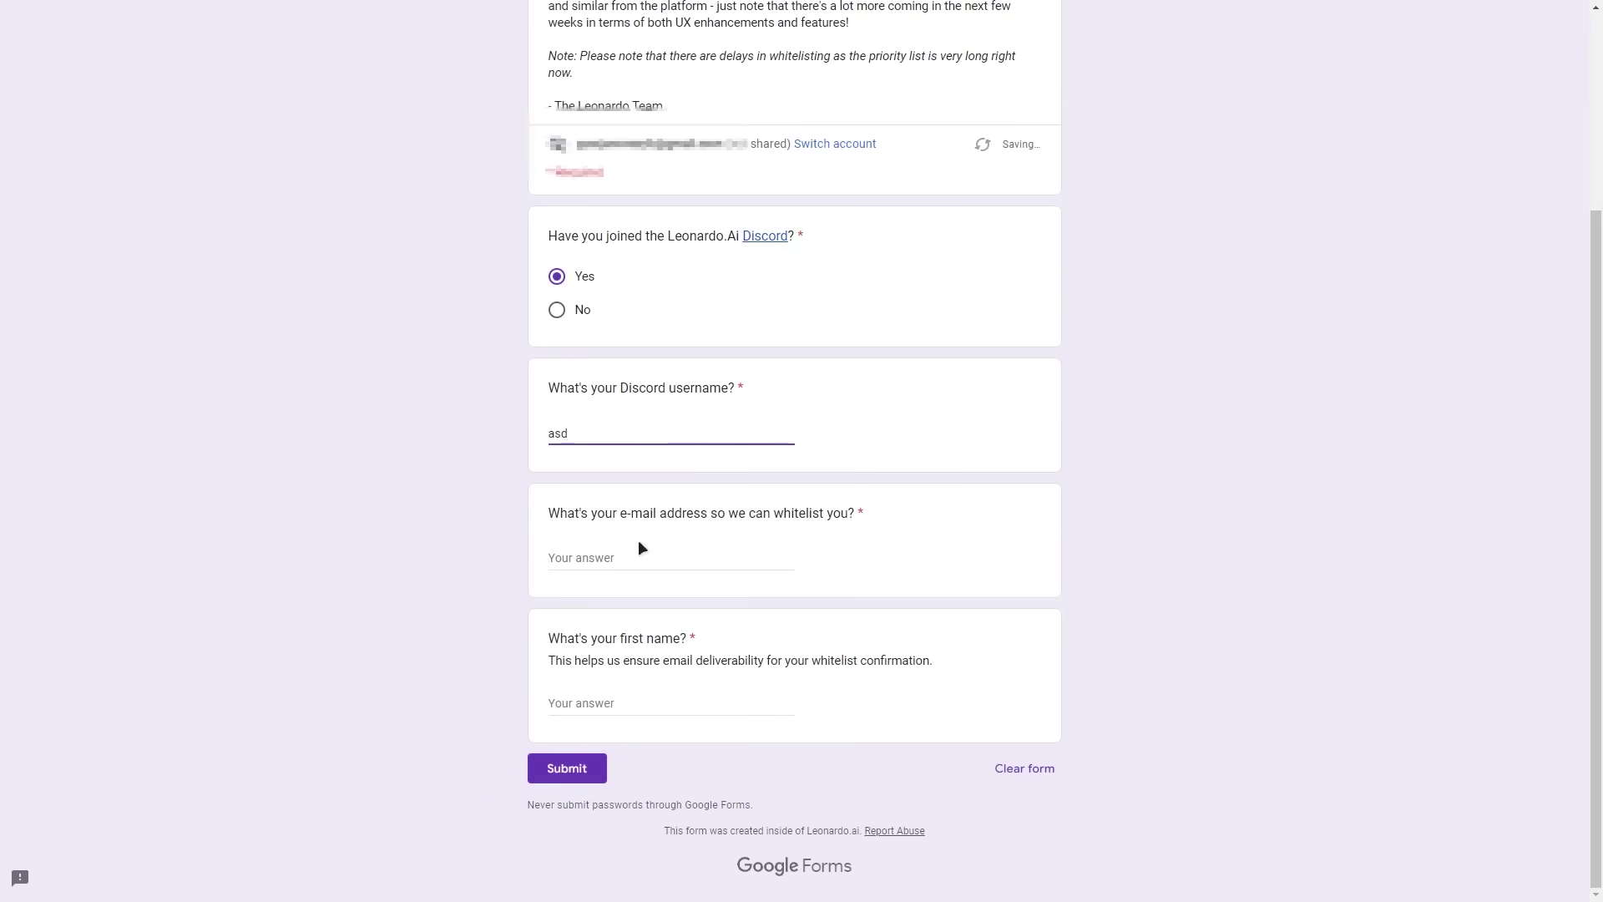
{"action": "key", "text": "BackSpace"}
{"action": "key", "text": "BackSpace"}
{"action": "key", "text": "BackSpace"}
{"action": "type", "text": "FKLAJSDLKJ"}
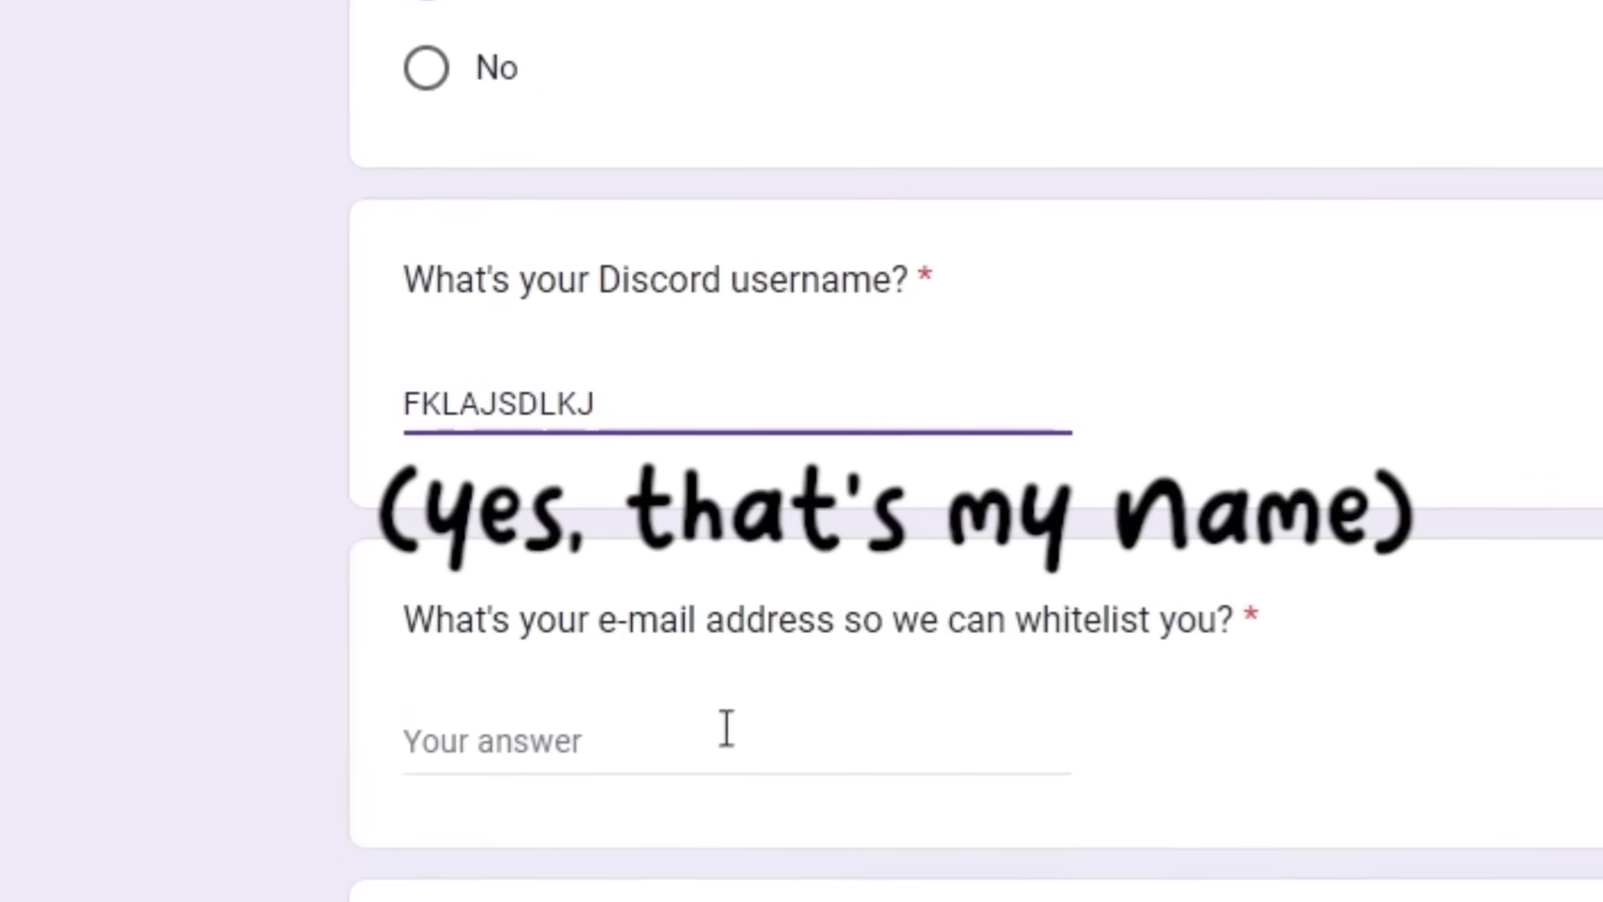
{"action": "left_click", "coordinate": [726, 729]}
{"action": "type", "text": "FDFLSKJF:KSDJFKJ"}
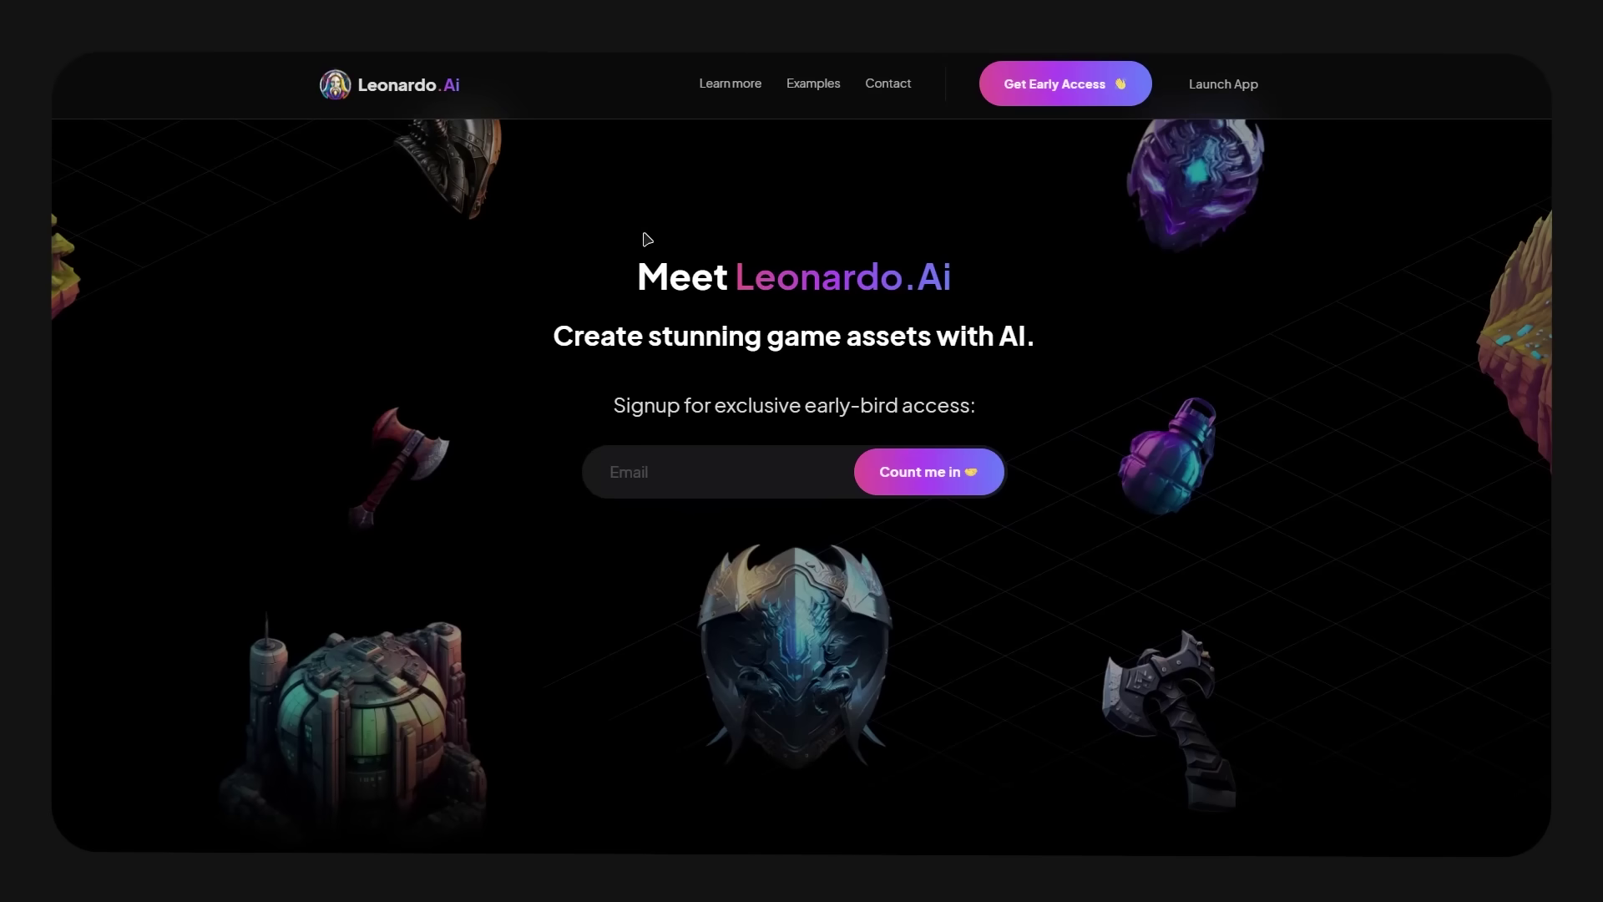
Launch the app and confirm being whitelisted to reach the Featured Models and Recent Creations dashboard.
{"action": "left_click", "coordinate": [1216, 91]}
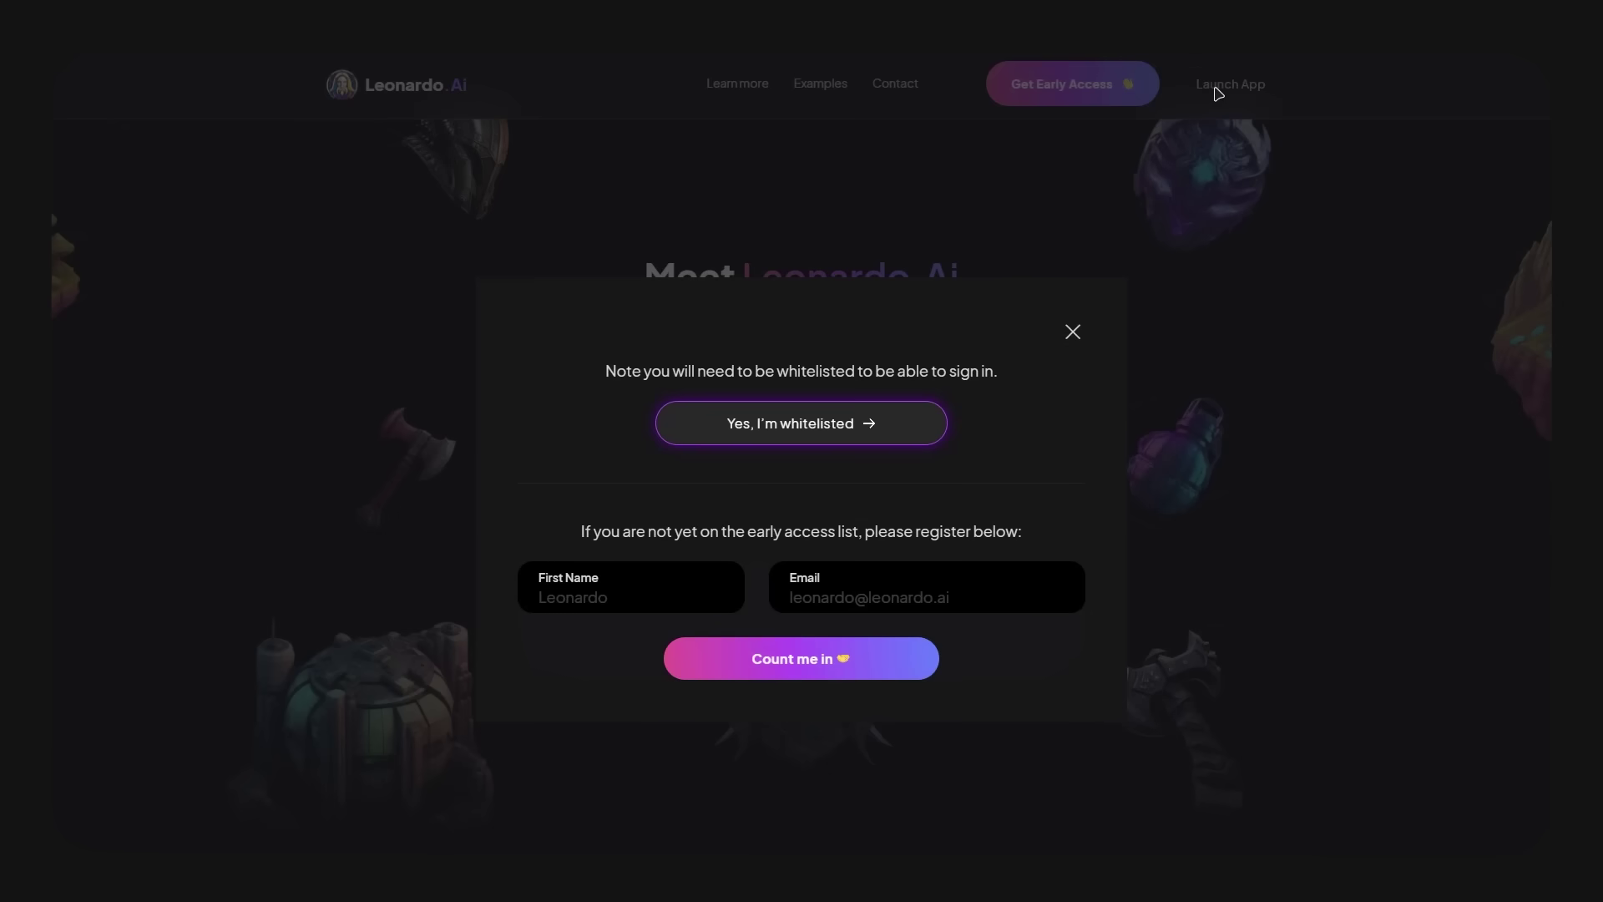
{"action": "left_click", "coordinate": [802, 417]}
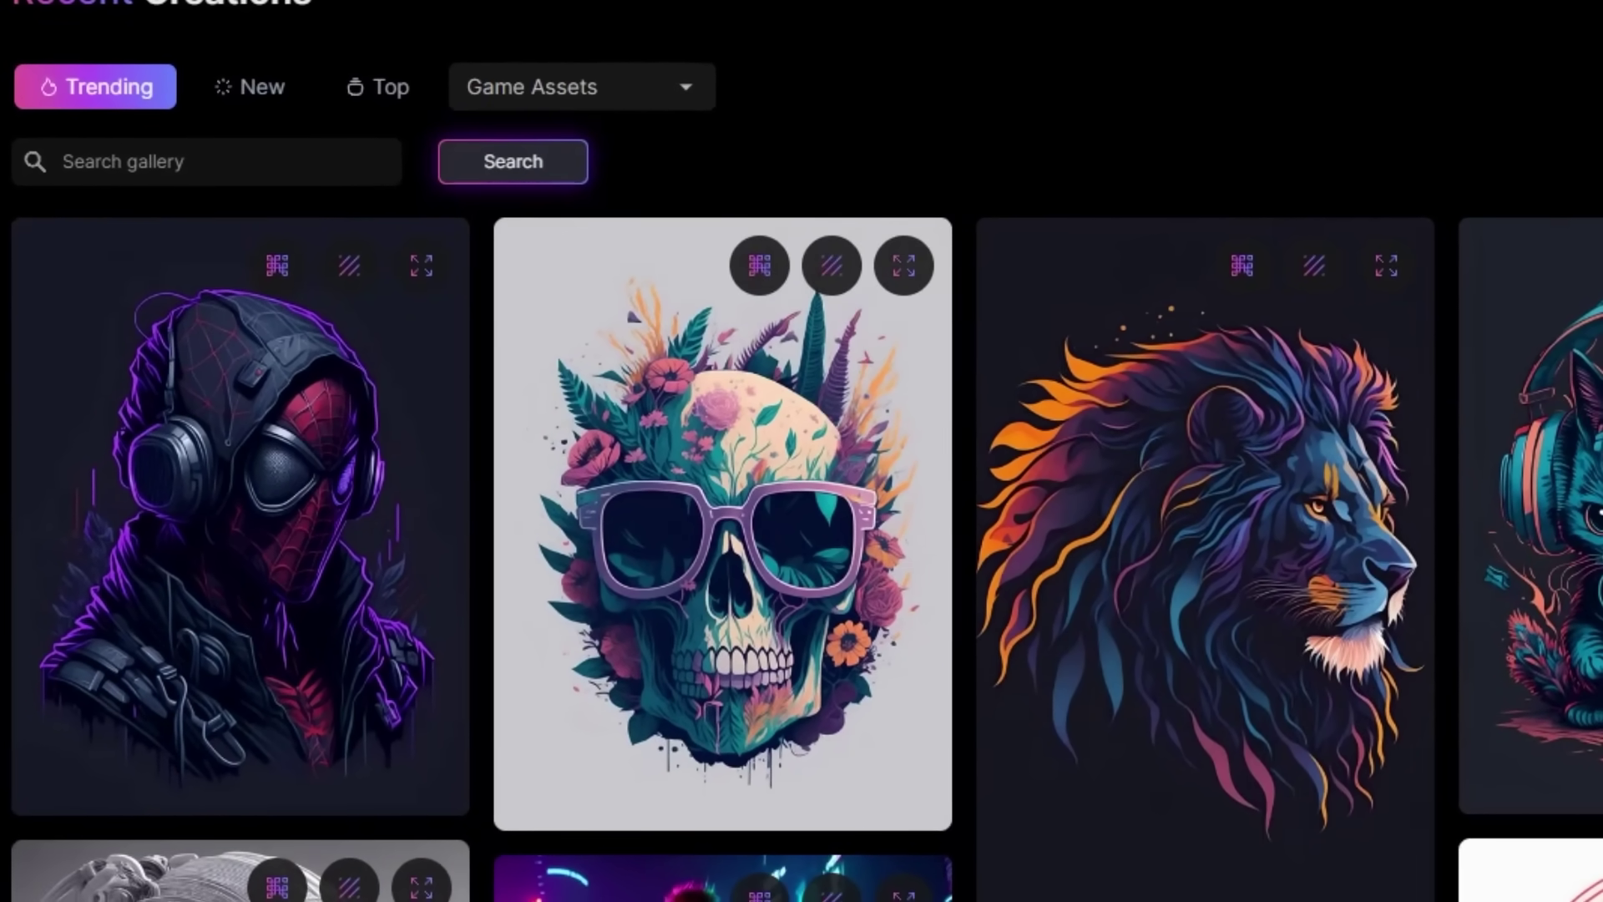
{"action": "mouse_move", "coordinate": [1205, 517]}
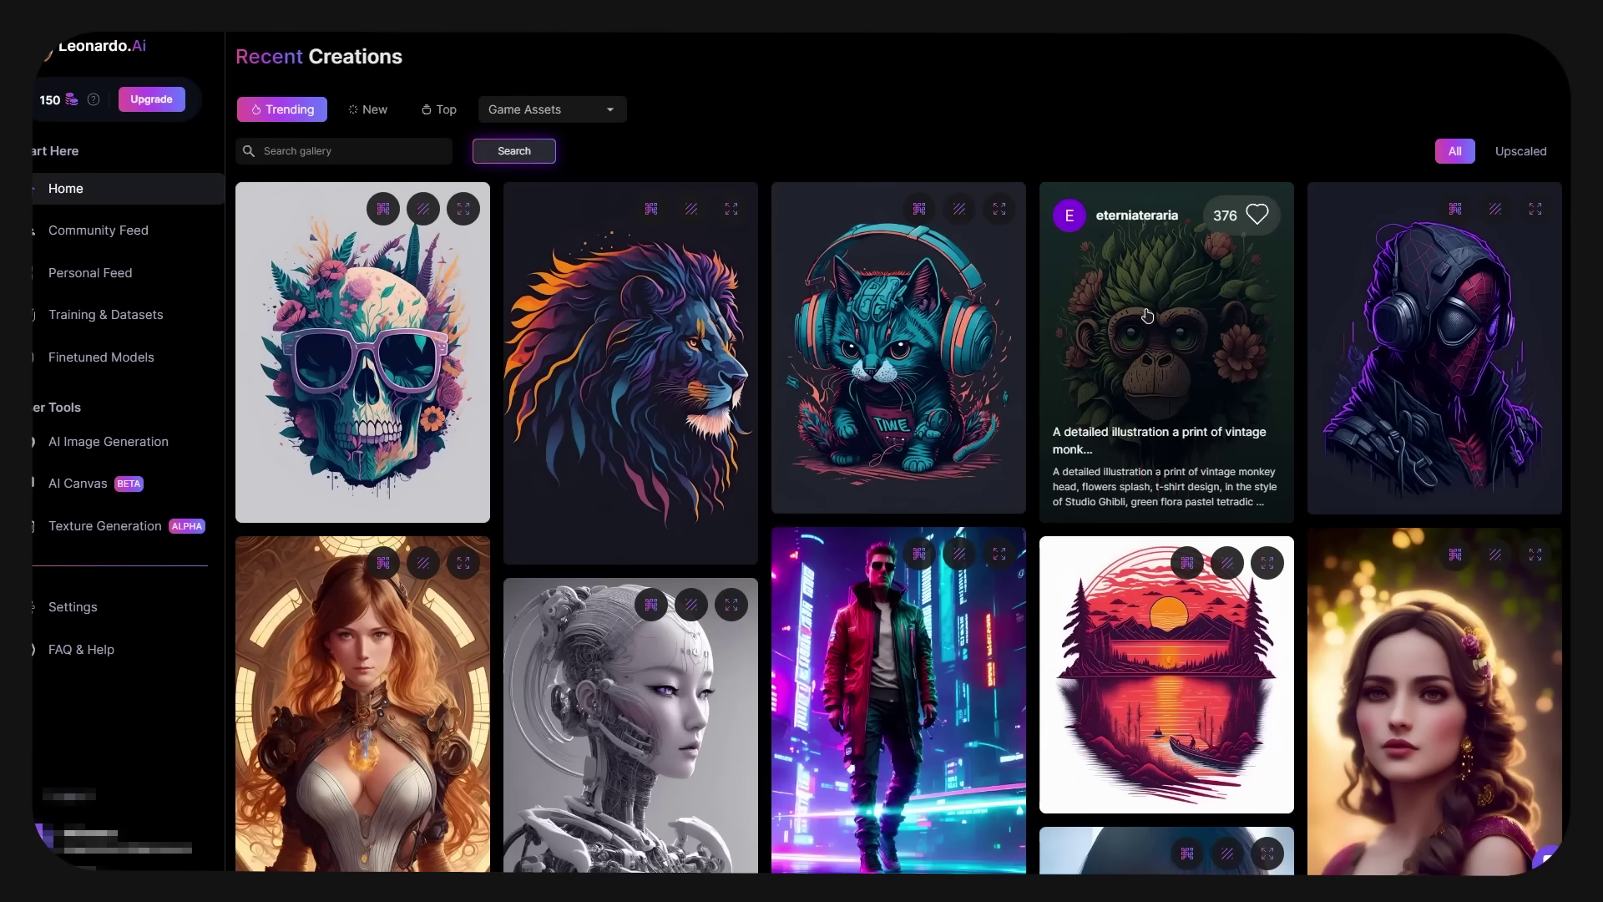
{"action": "left_click", "coordinate": [1148, 315]}
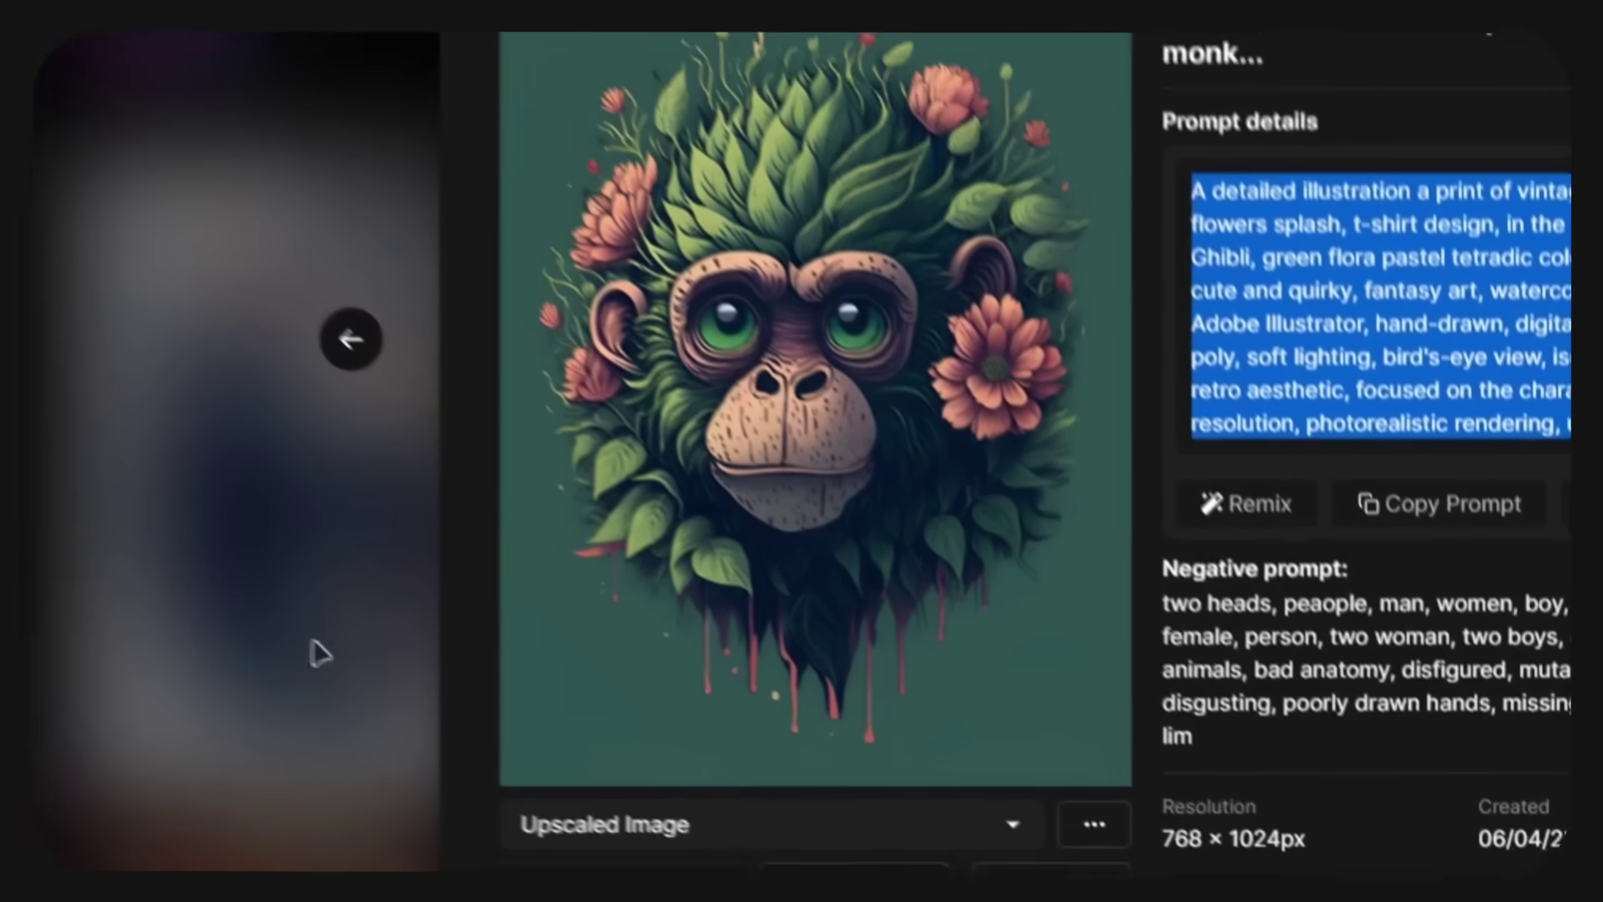
{"action": "left_click", "coordinate": [760, 824]}
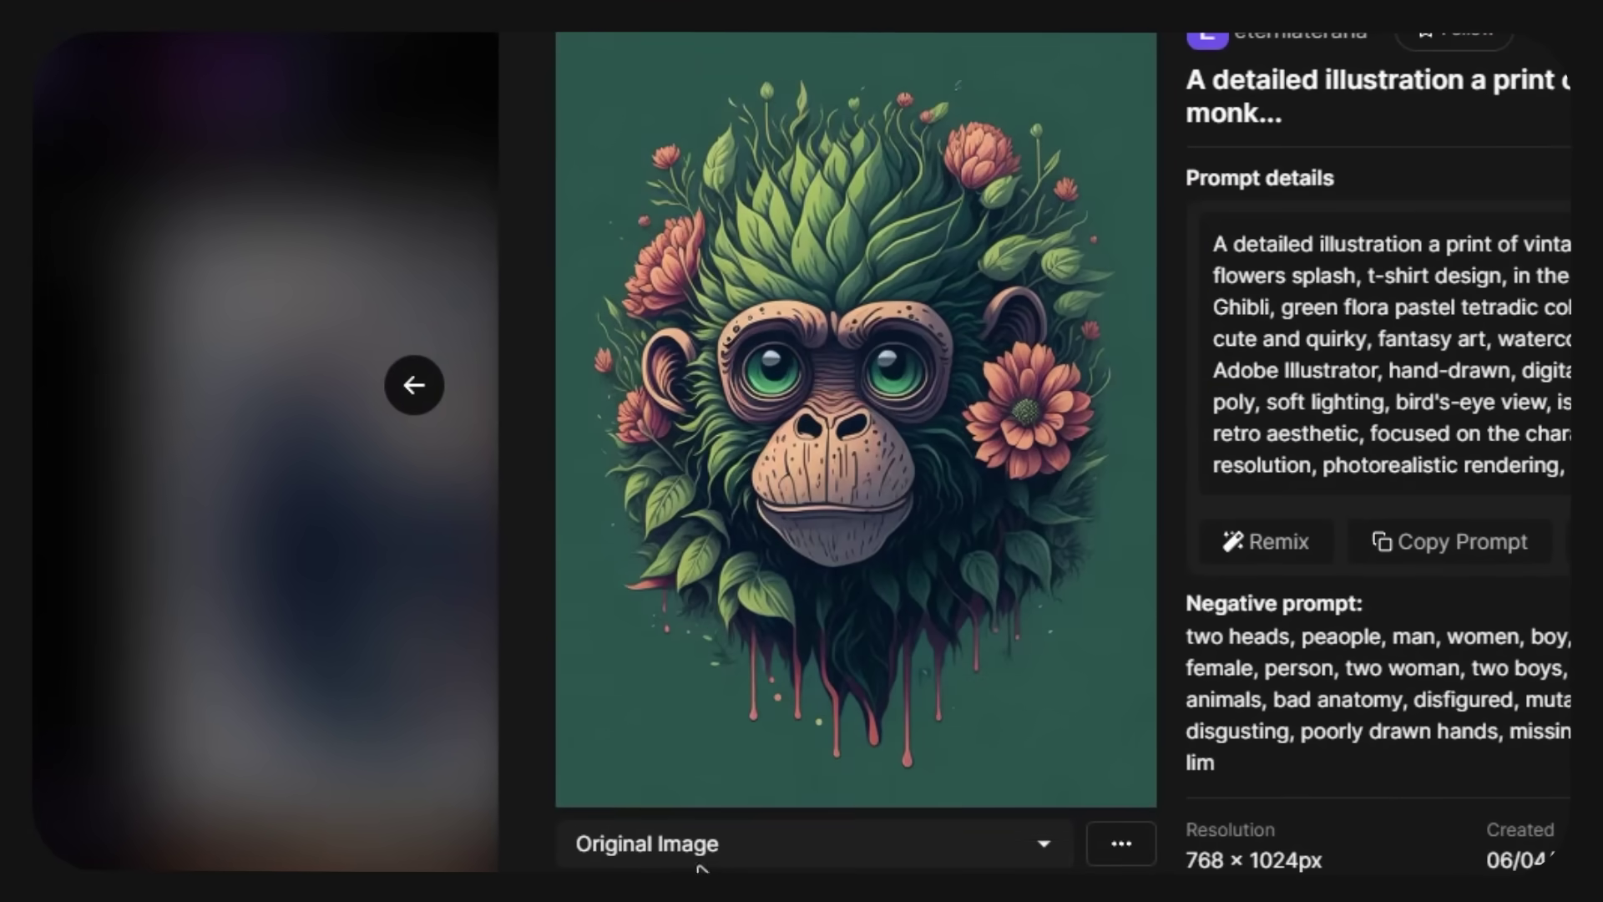
{"action": "left_click", "coordinate": [722, 846]}
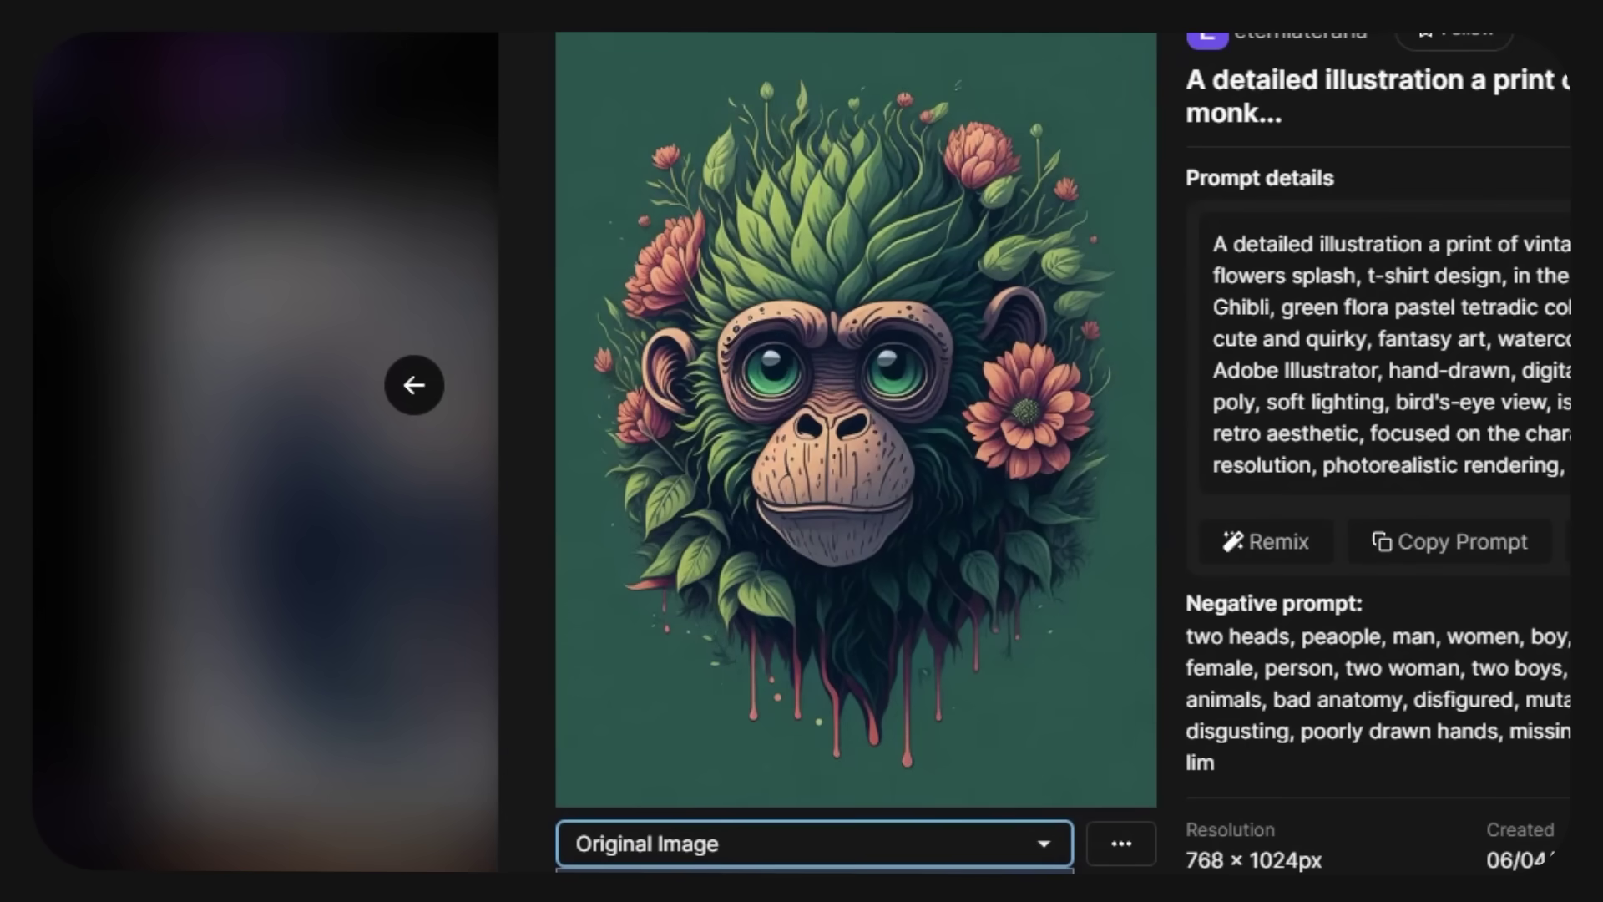
{"action": "left_click", "coordinate": [722, 885]}
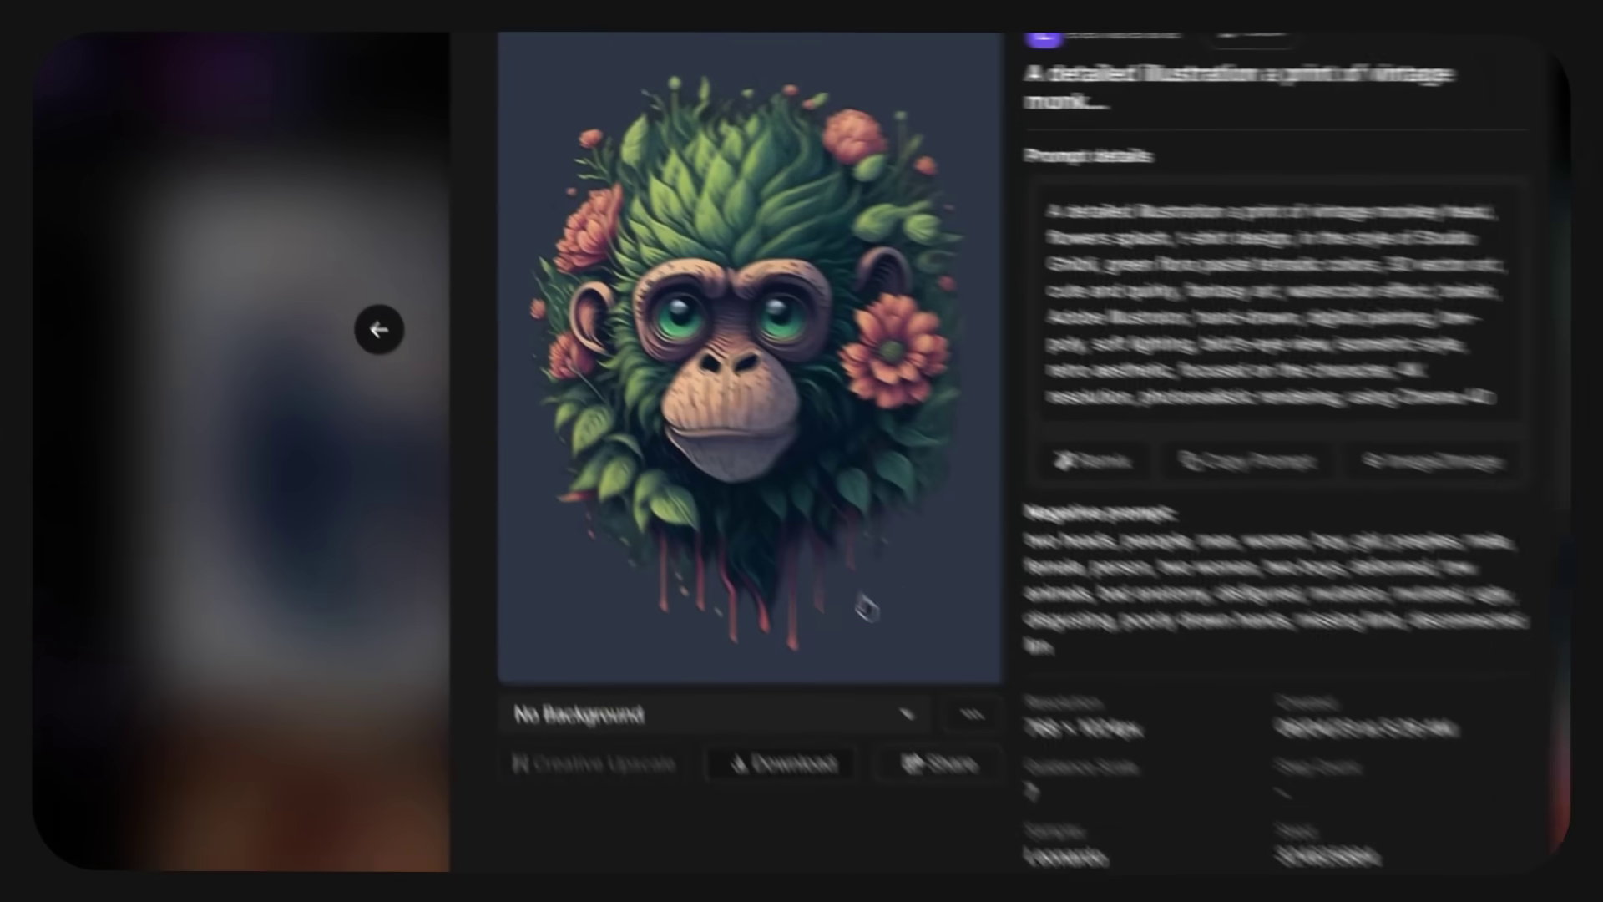
{"action": "left_click", "coordinate": [994, 718]}
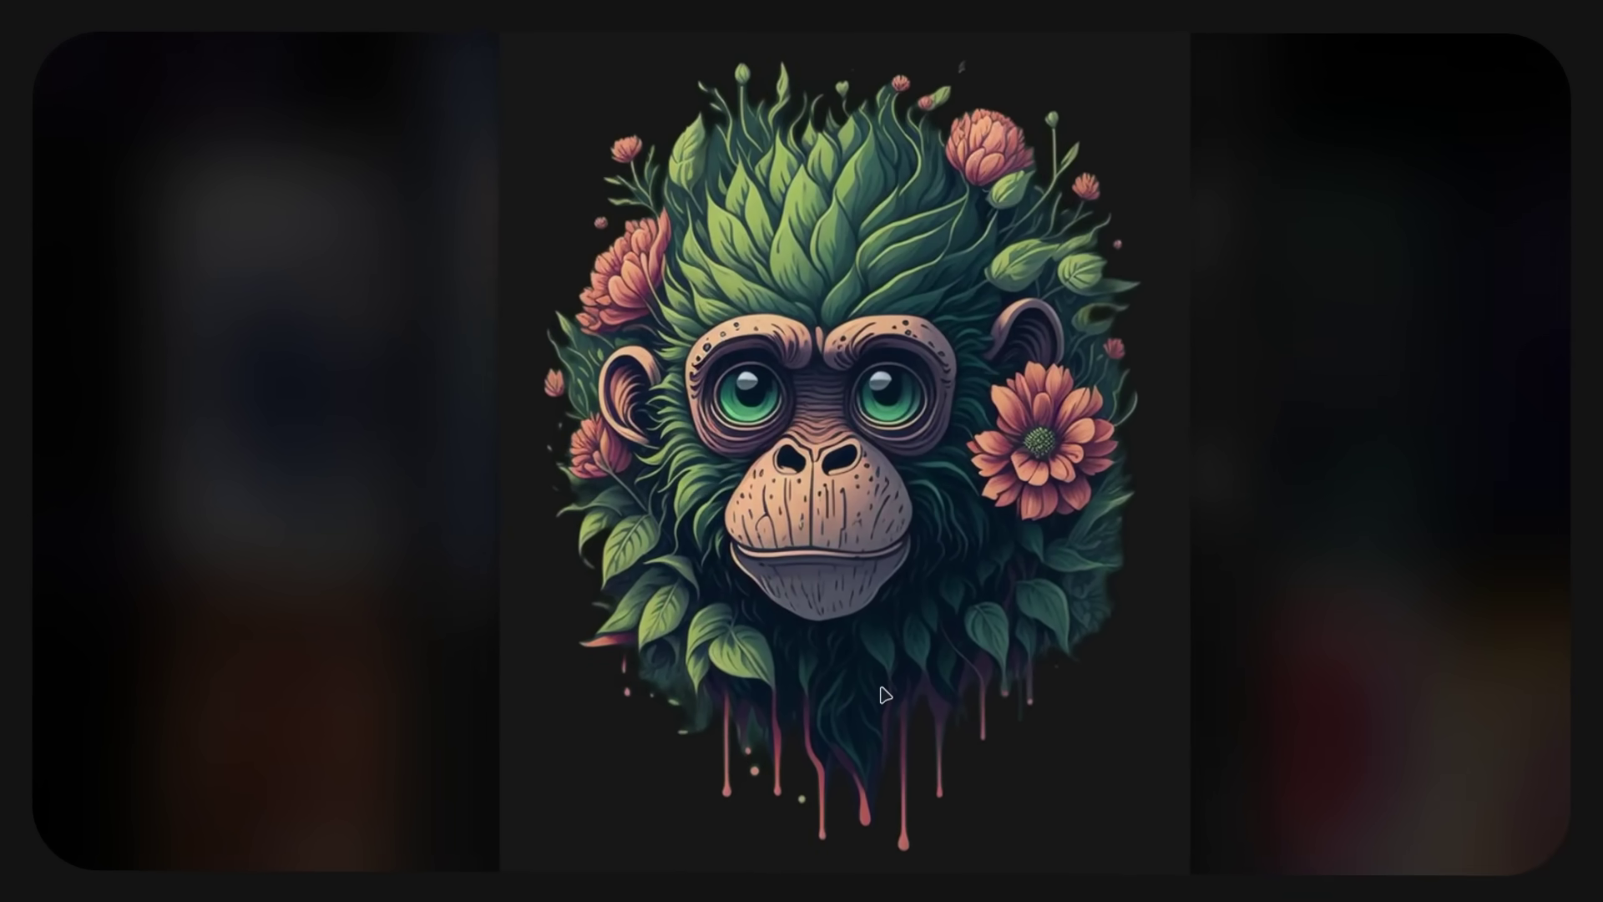
{"action": "left_click", "coordinate": [1218, 576]}
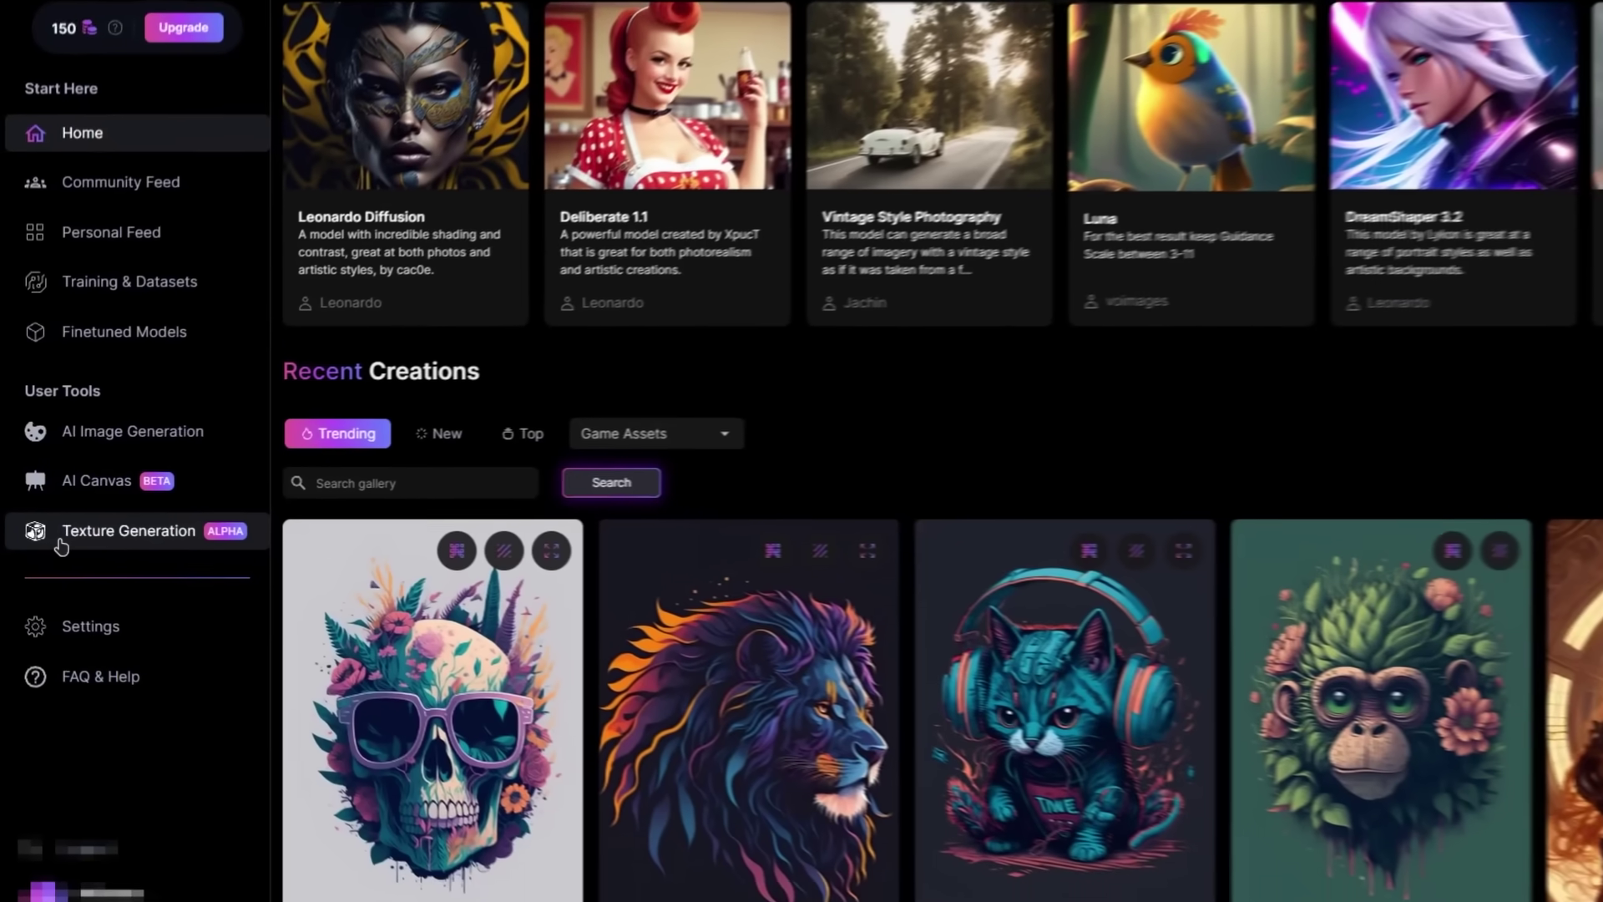
{"action": "left_click", "coordinate": [221, 686]}
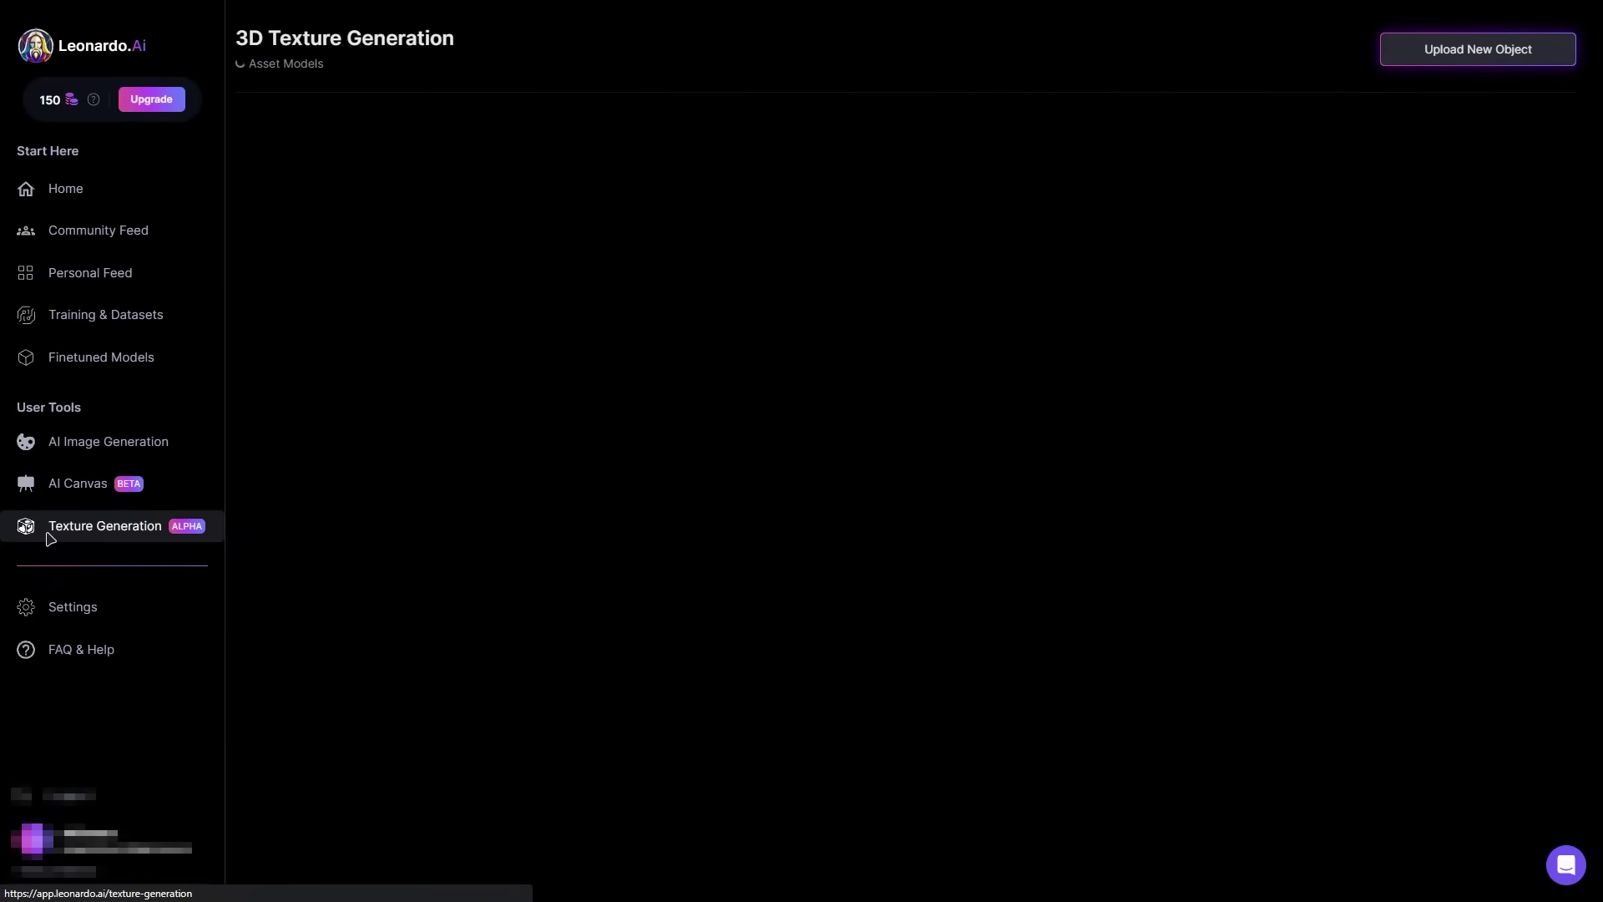
{"action": "left_click", "coordinate": [1425, 48]}
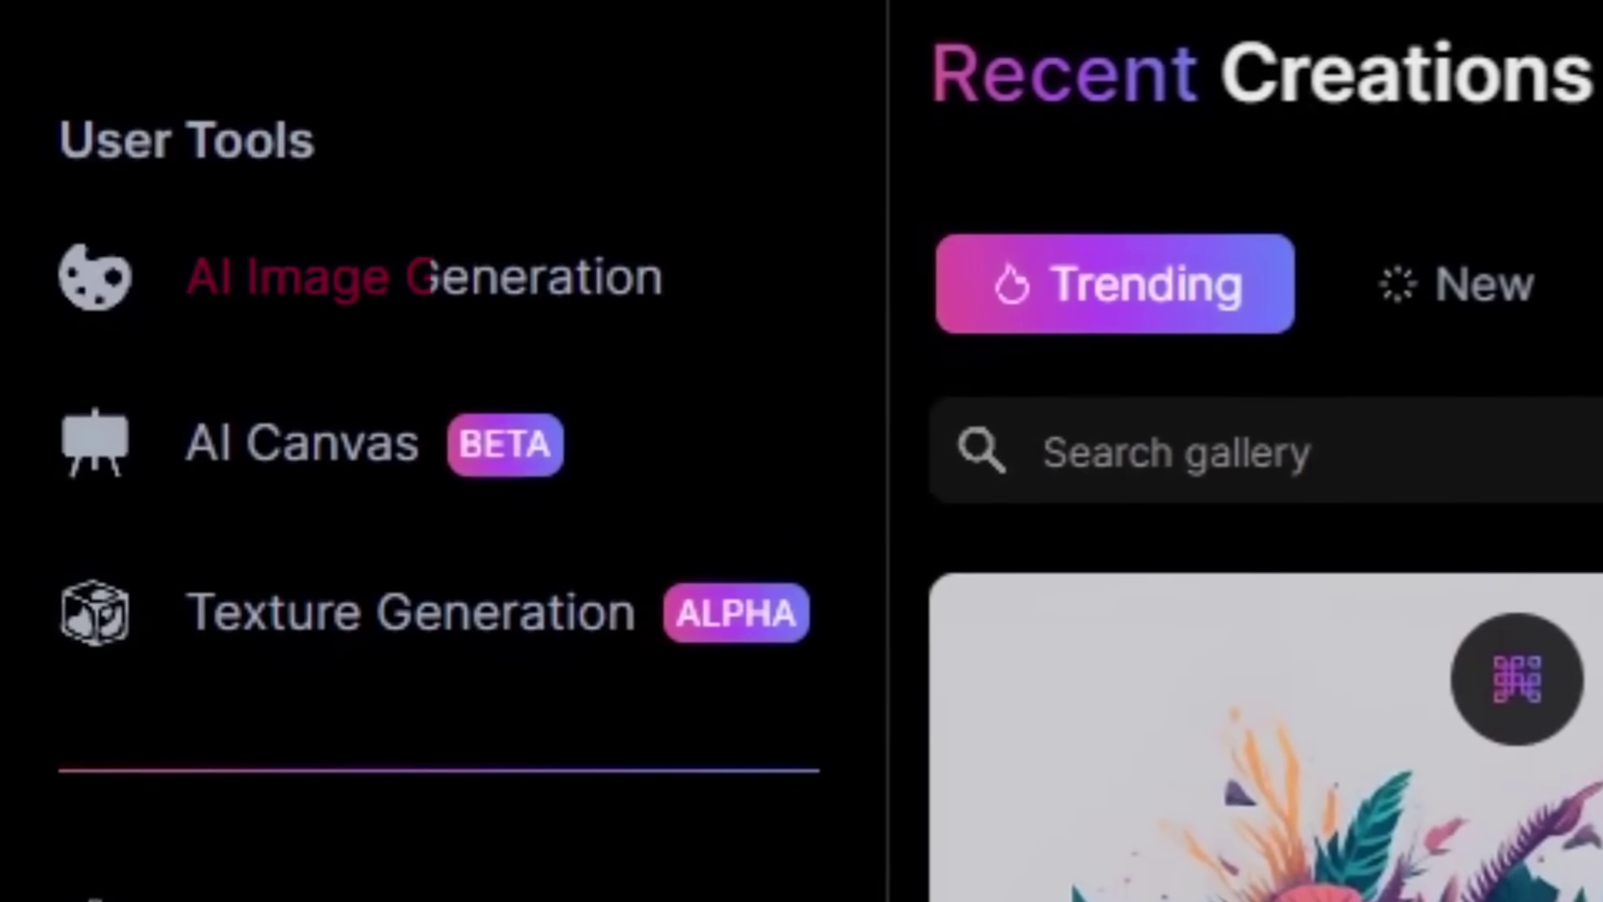
Open AI Image Generation and type the sample prompt 'here is where' to view the settings.
{"action": "left_click", "coordinate": [462, 257]}
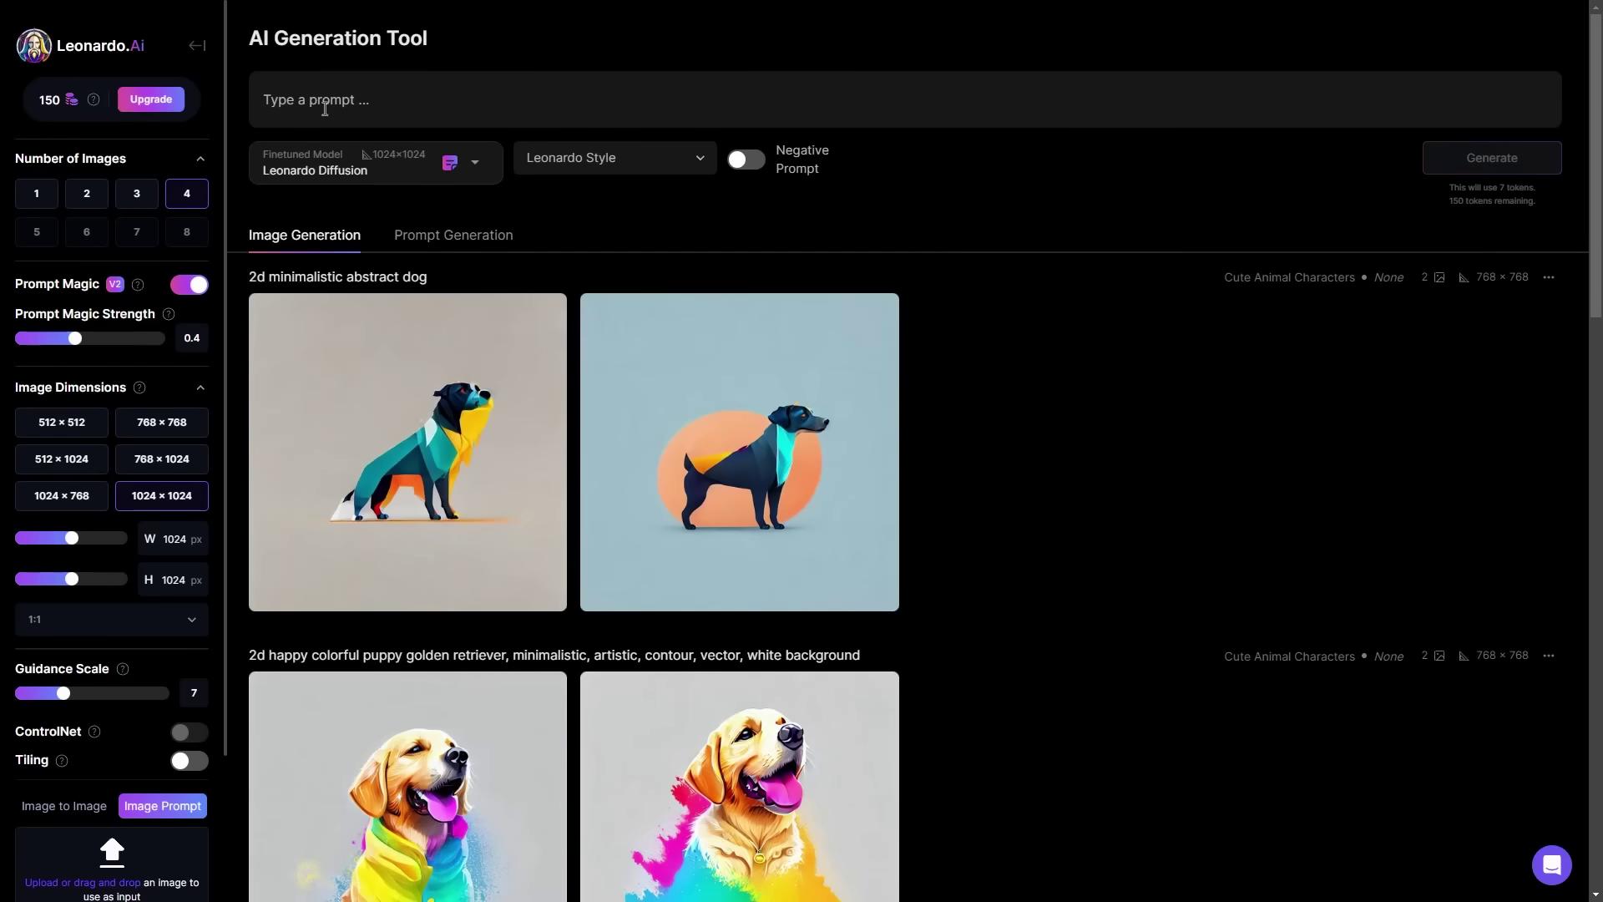
{"action": "left_click", "coordinate": [423, 100]}
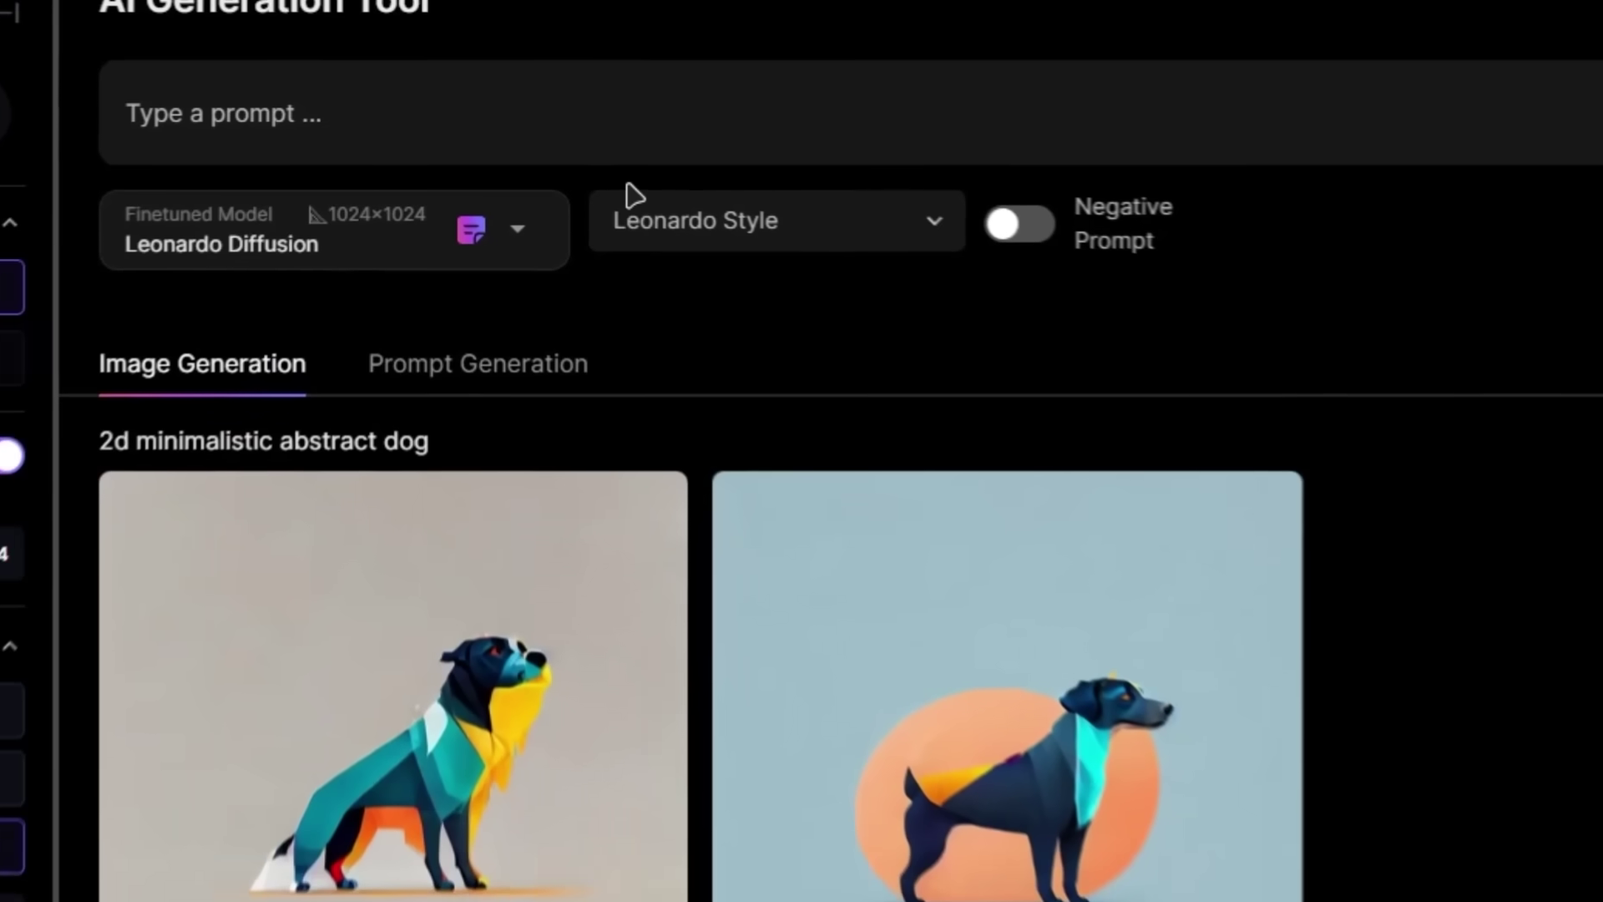
{"action": "type", "text": "here is where you write your prom"}
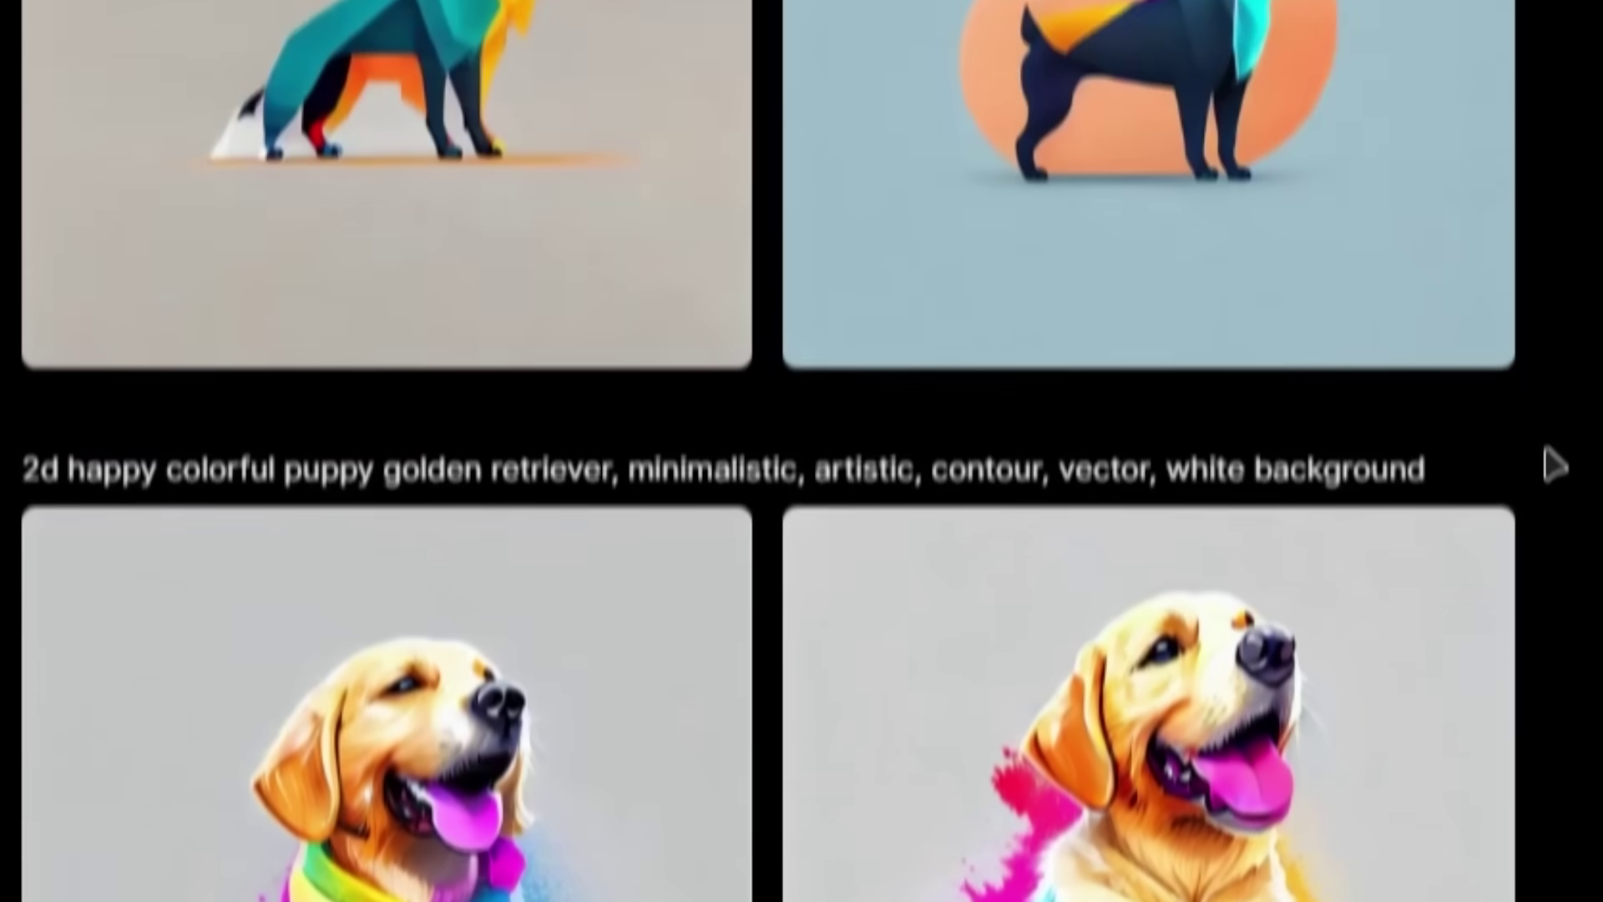
{"action": "scroll", "coordinate": [1553, 465], "scroll_direction": "down", "scroll_amount": 4}
{"action": "left_click_drag", "start_coordinate": [1425, 136], "coordinate": [3, 92]}
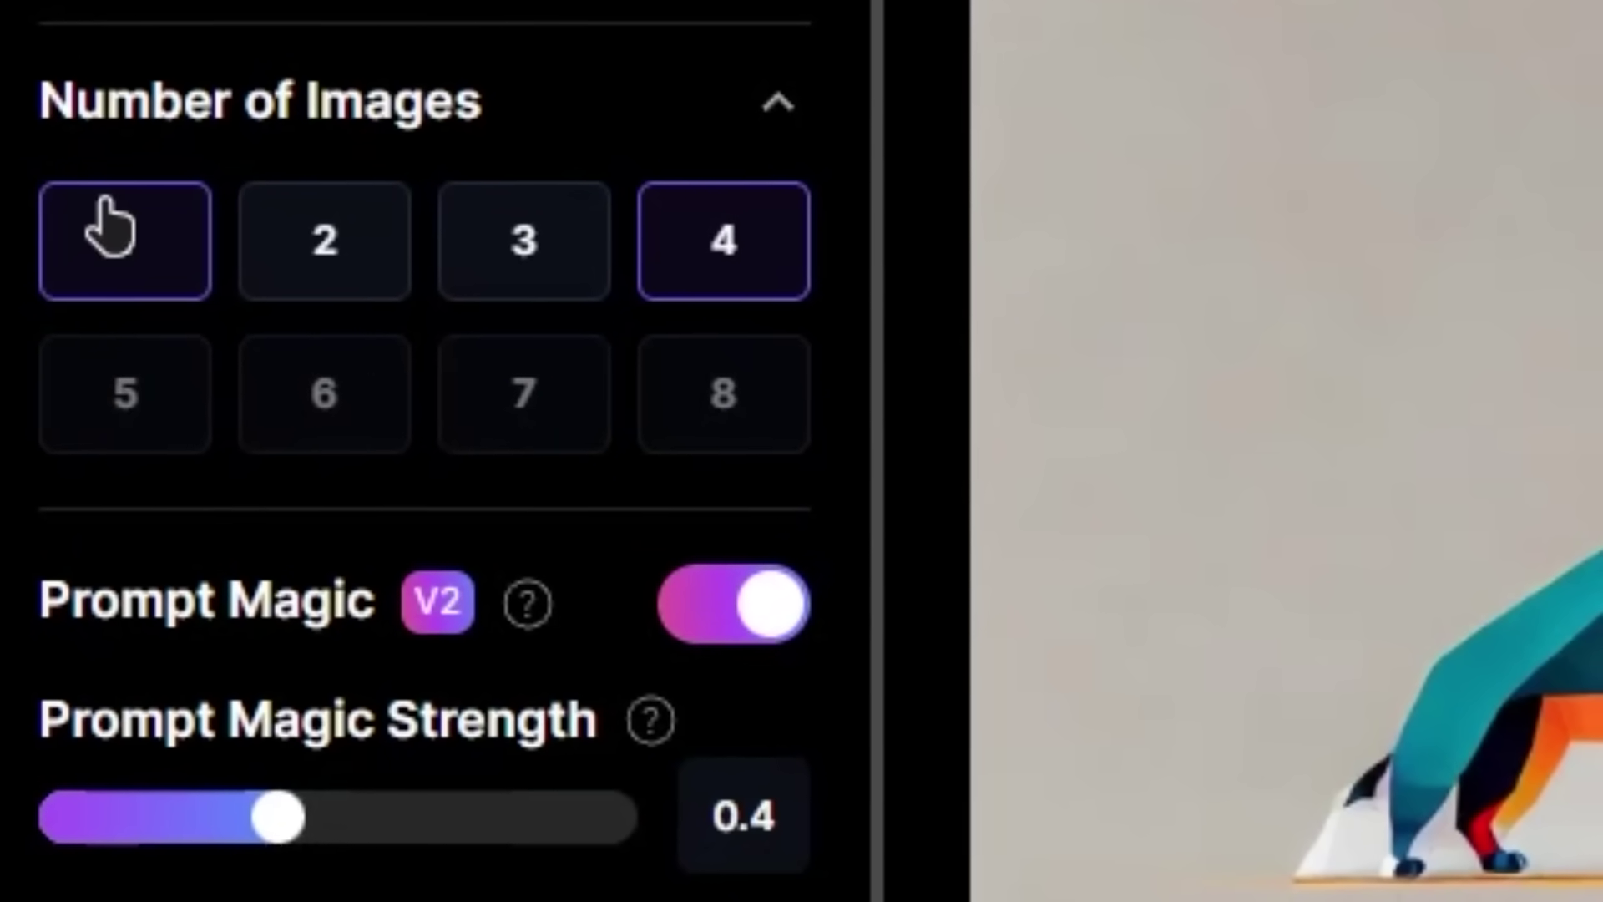
{"action": "scroll", "coordinate": [518, 388], "scroll_direction": "down", "scroll_amount": 5}
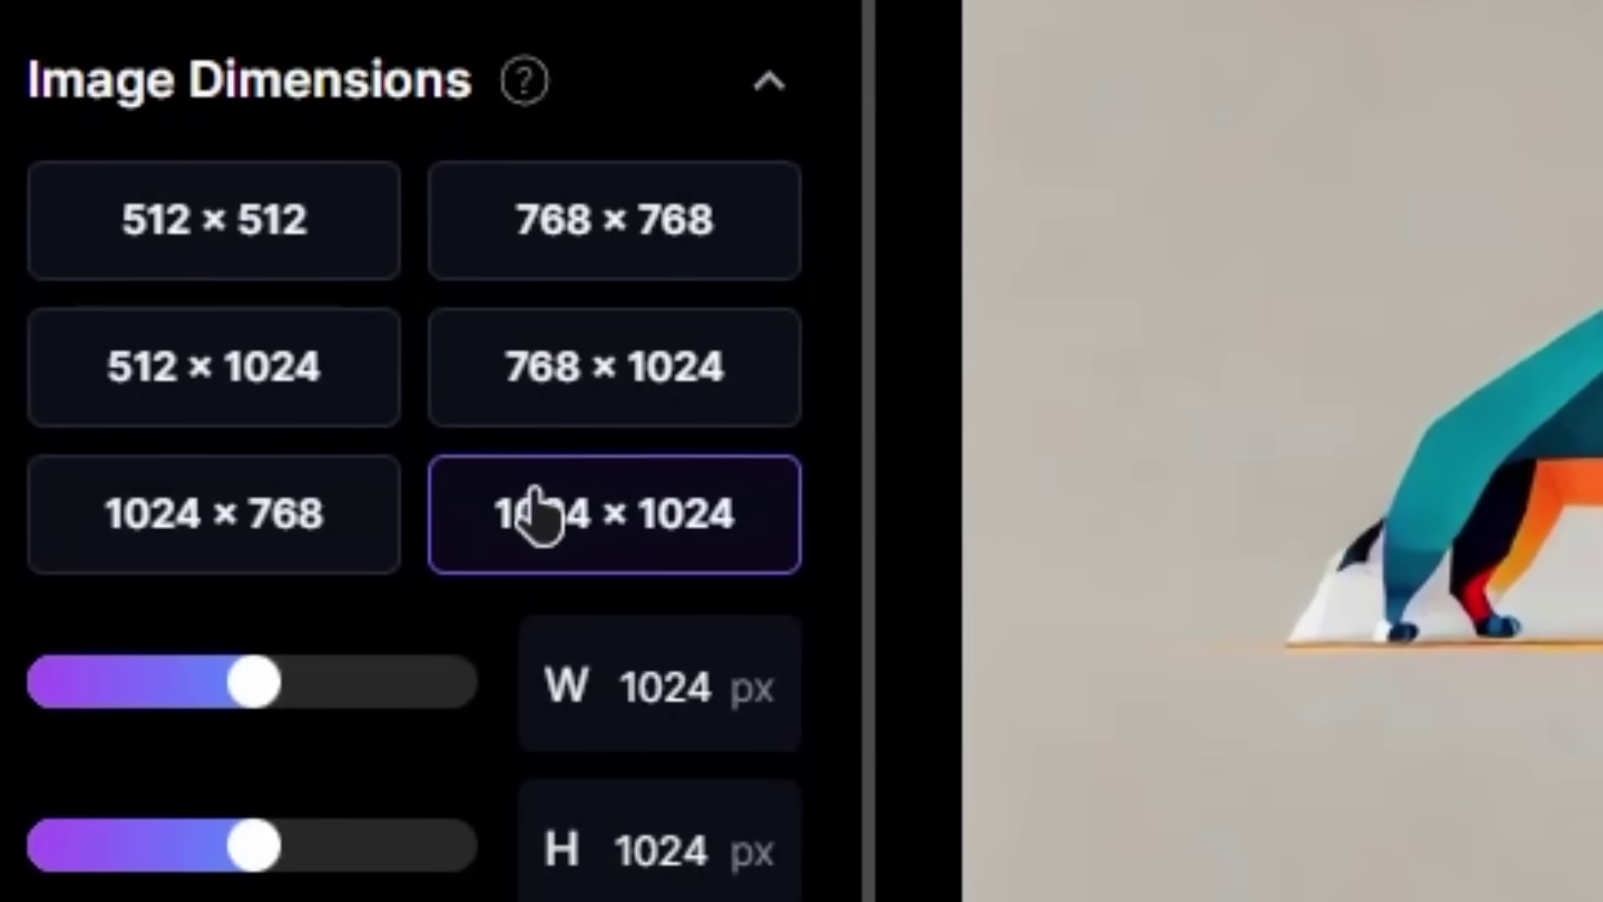
{"action": "left_click", "coordinate": [218, 452]}
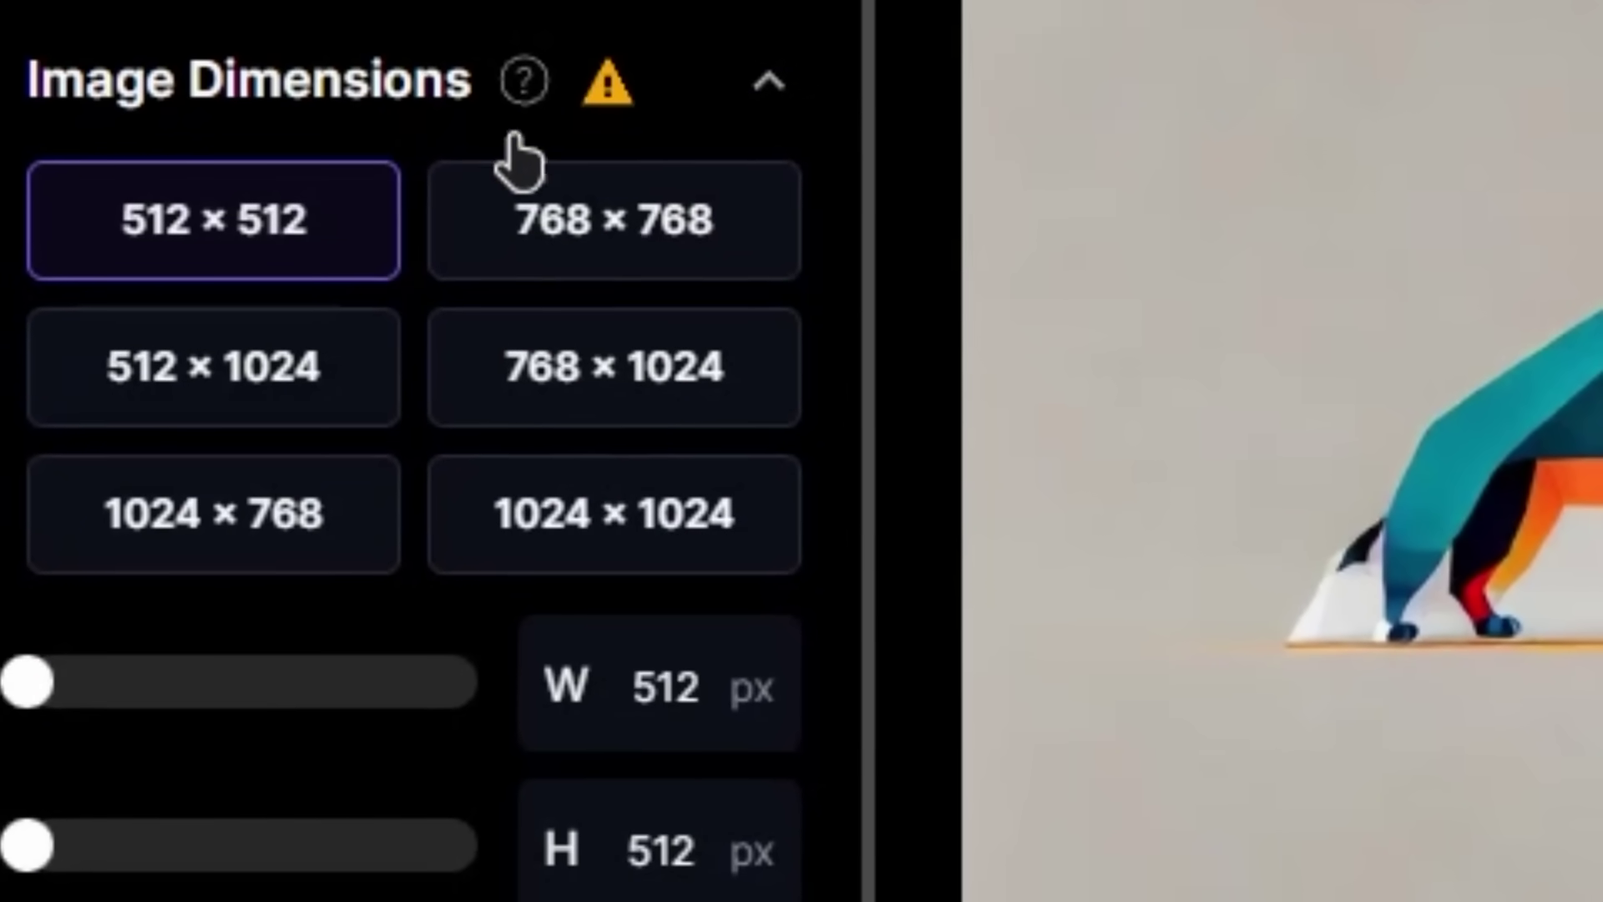
{"action": "mouse_move", "coordinate": [608, 84]}
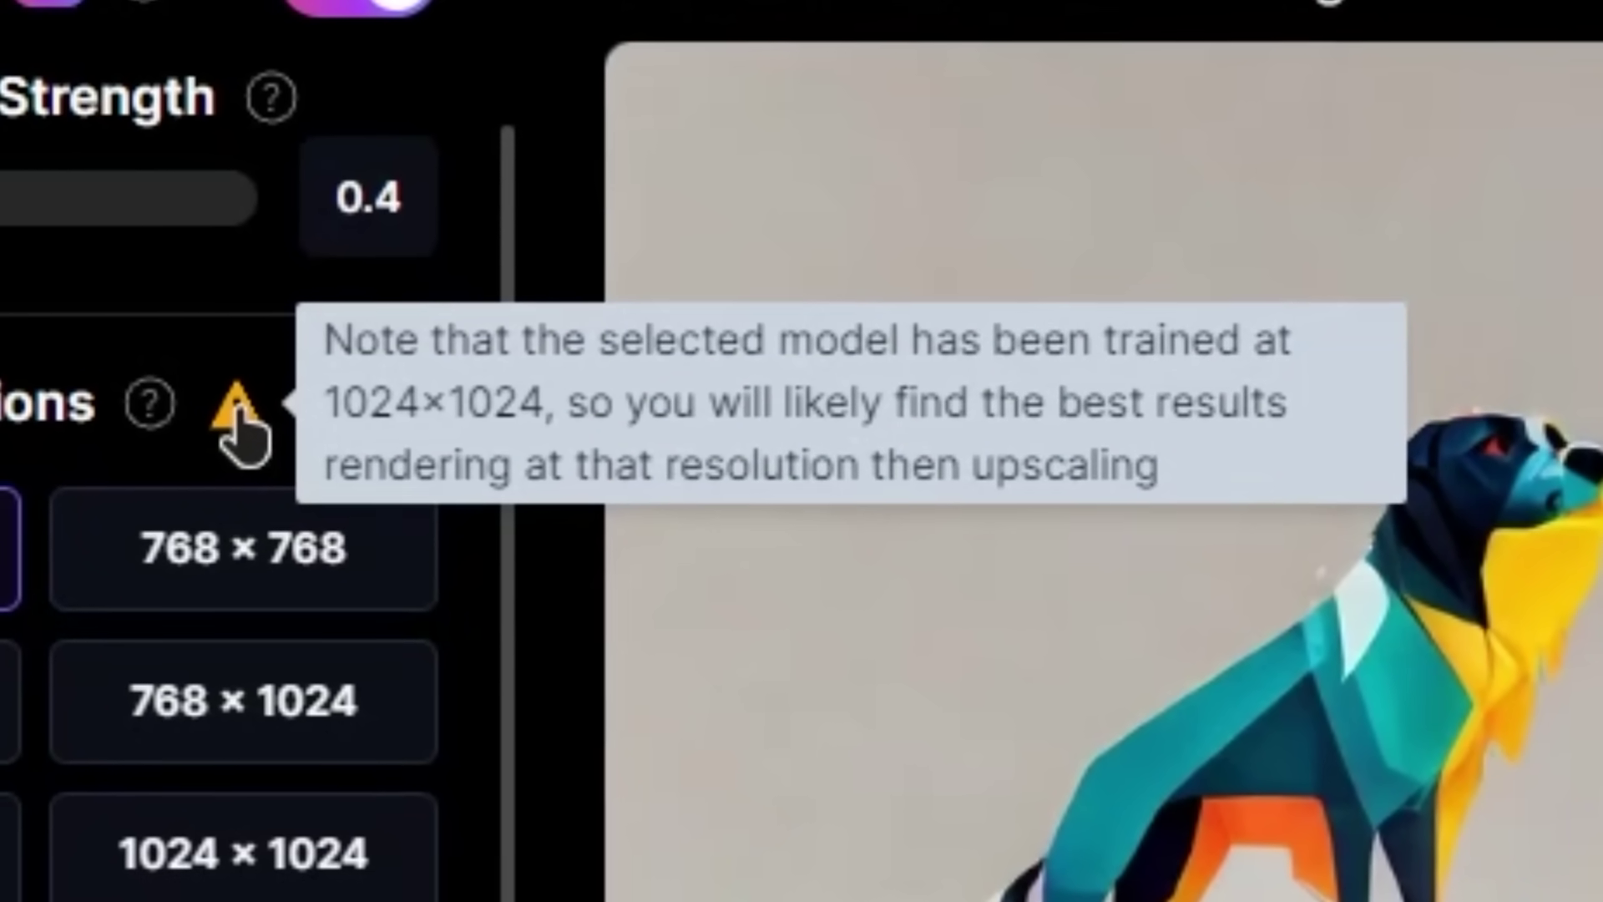
{"action": "left_click", "coordinate": [311, 706]}
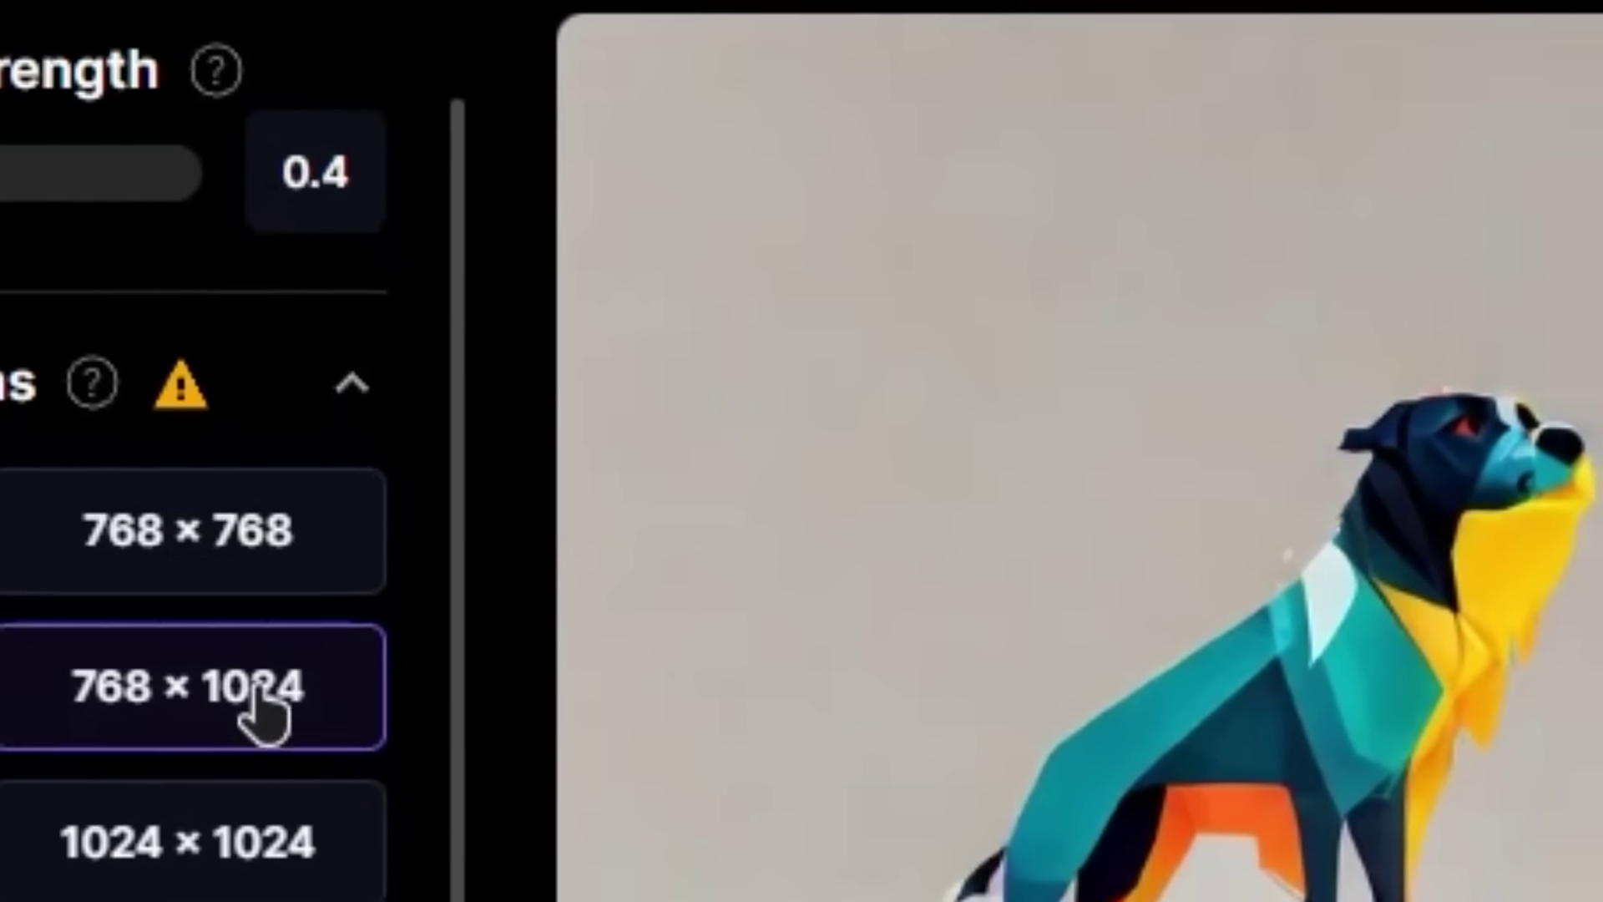
{"action": "left_click", "coordinate": [227, 850]}
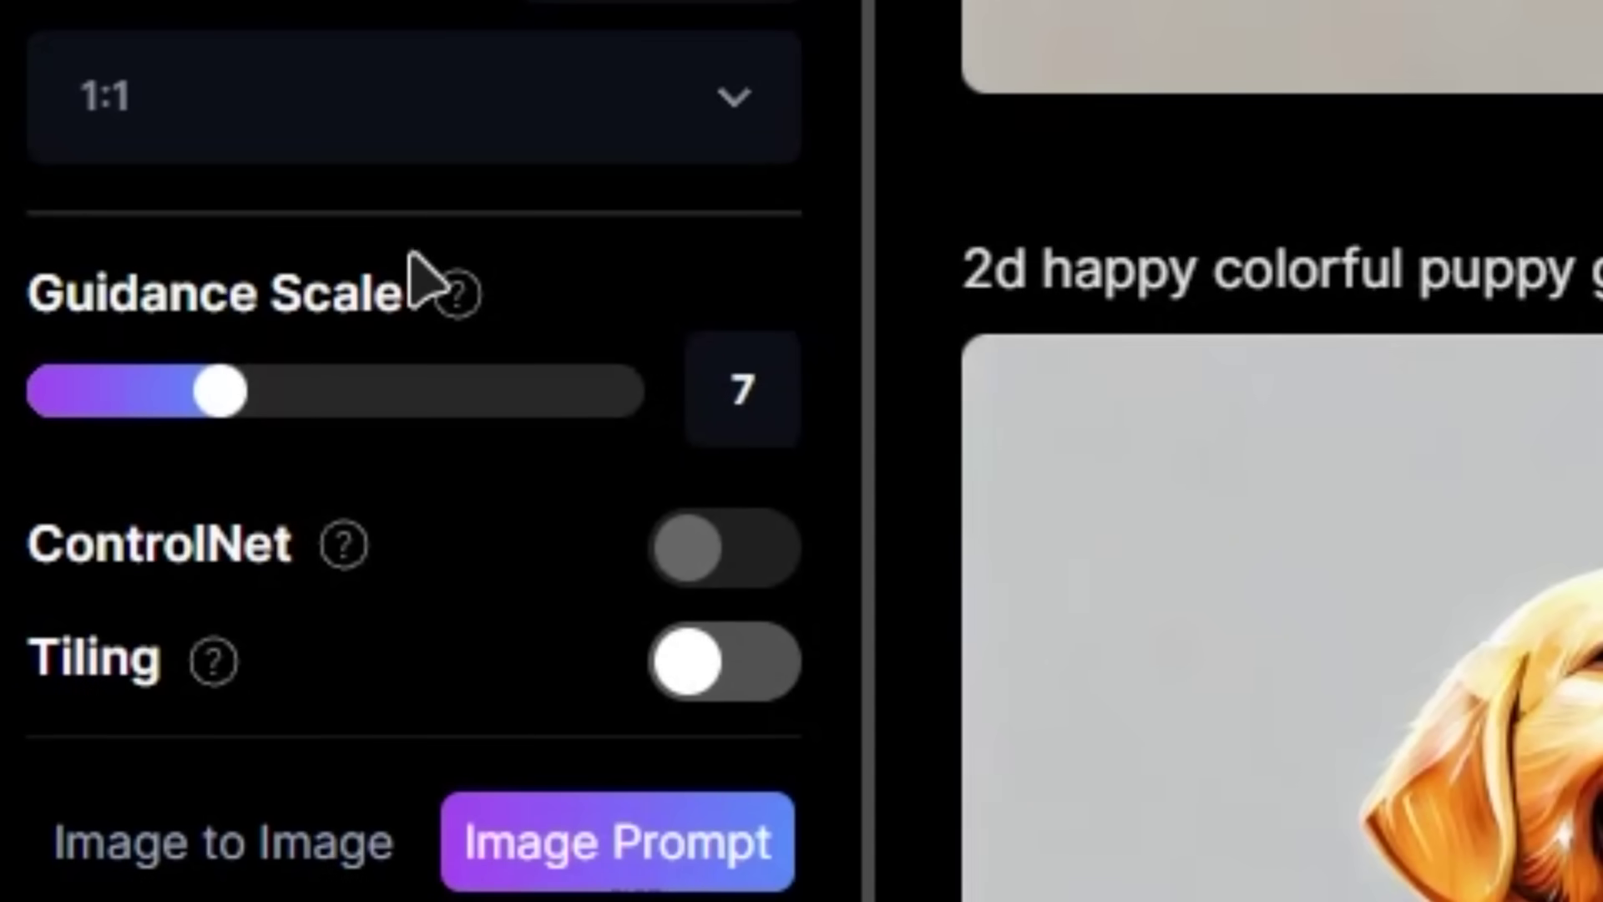
{"action": "mouse_move", "coordinate": [430, 271]}
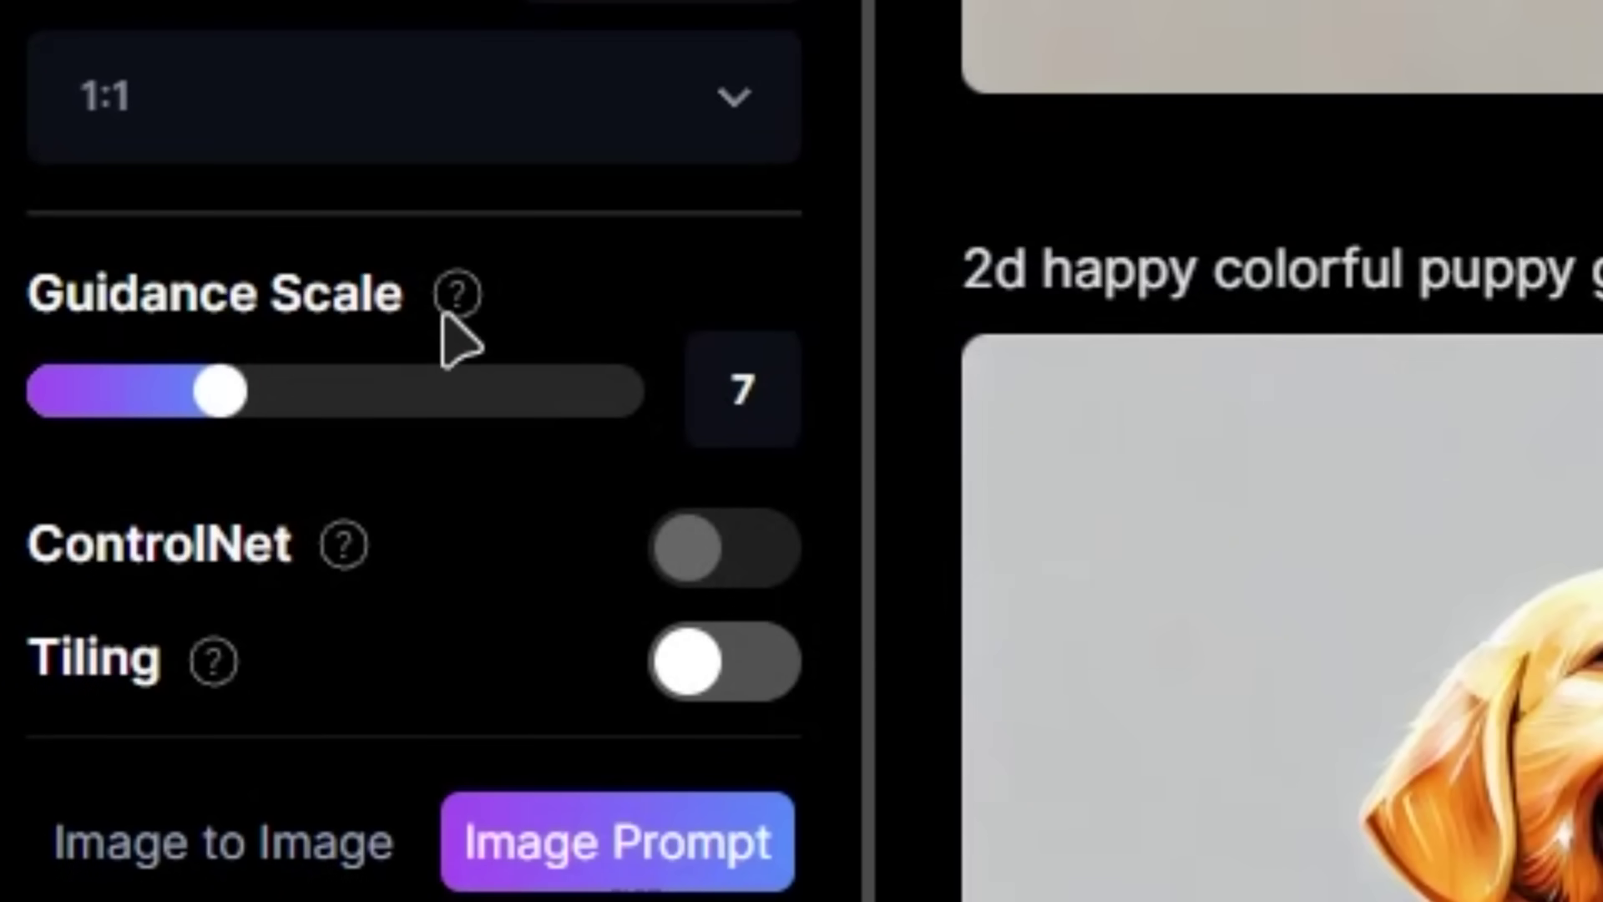
{"action": "mouse_move", "coordinate": [448, 305]}
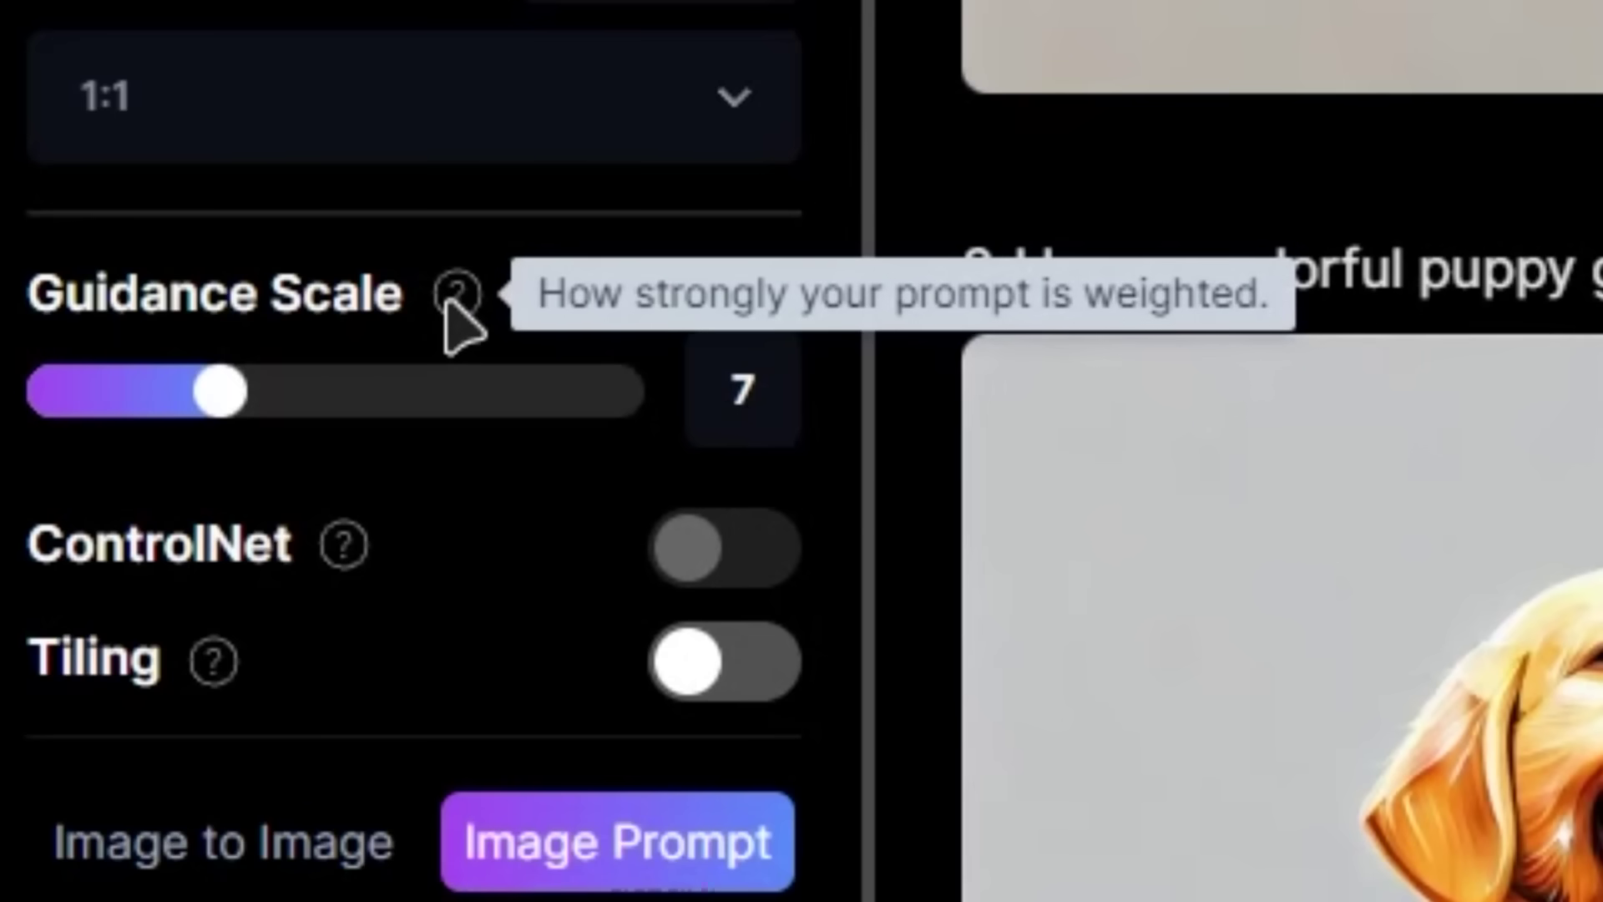
{"action": "left_click_drag", "start_coordinate": [234, 430], "coordinate": [32, 432]}
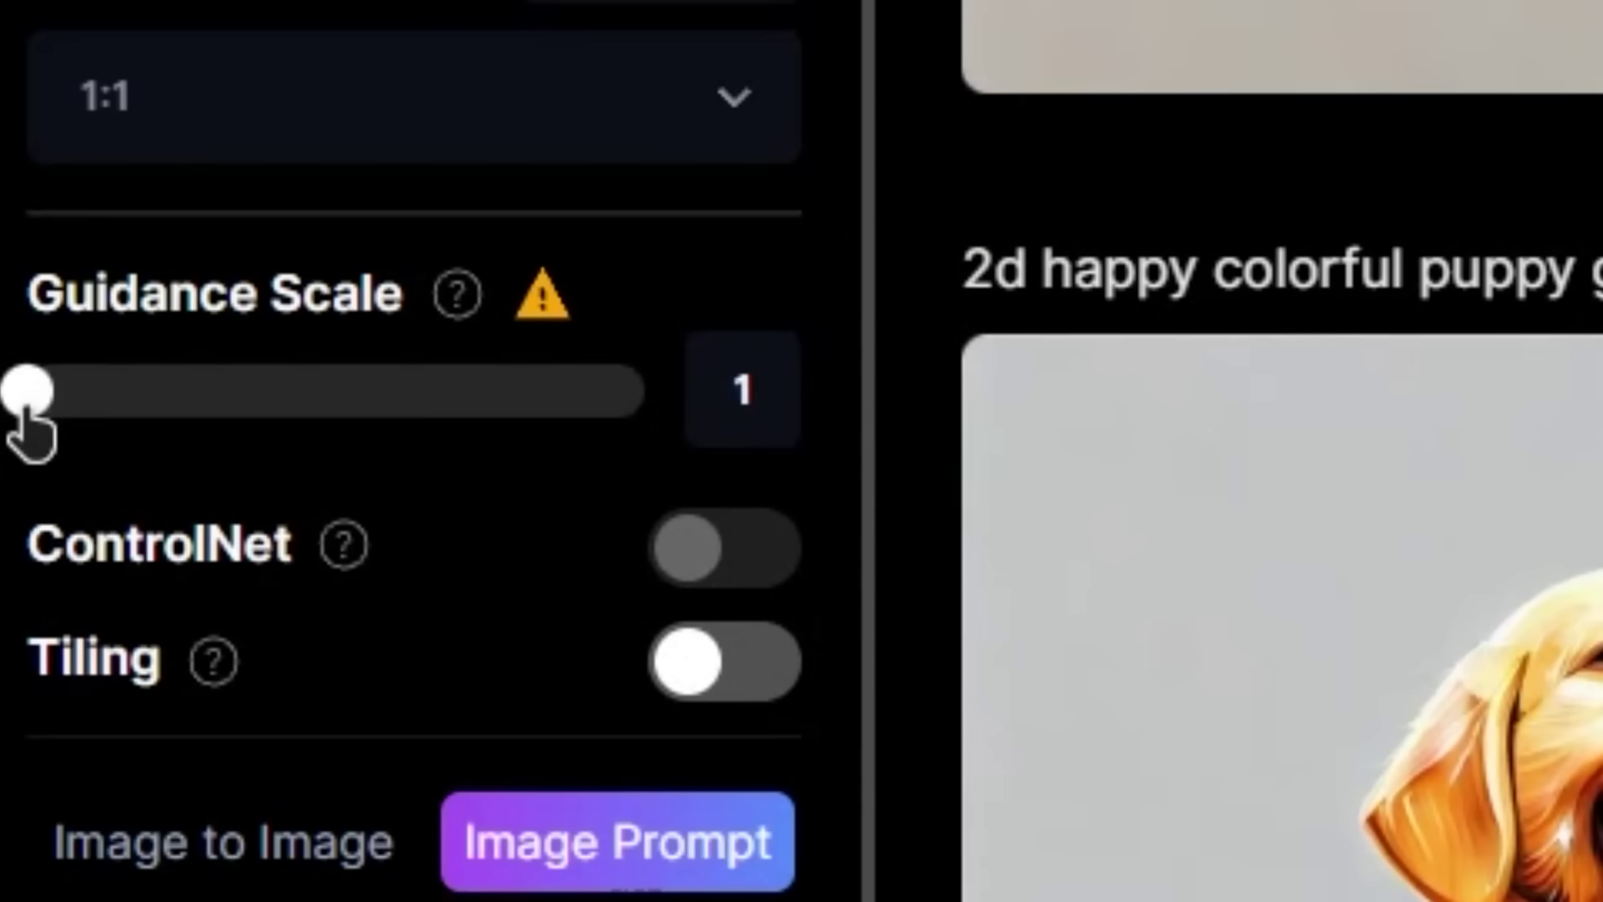
{"action": "left_click_drag", "start_coordinate": [31, 432], "coordinate": [726, 433]}
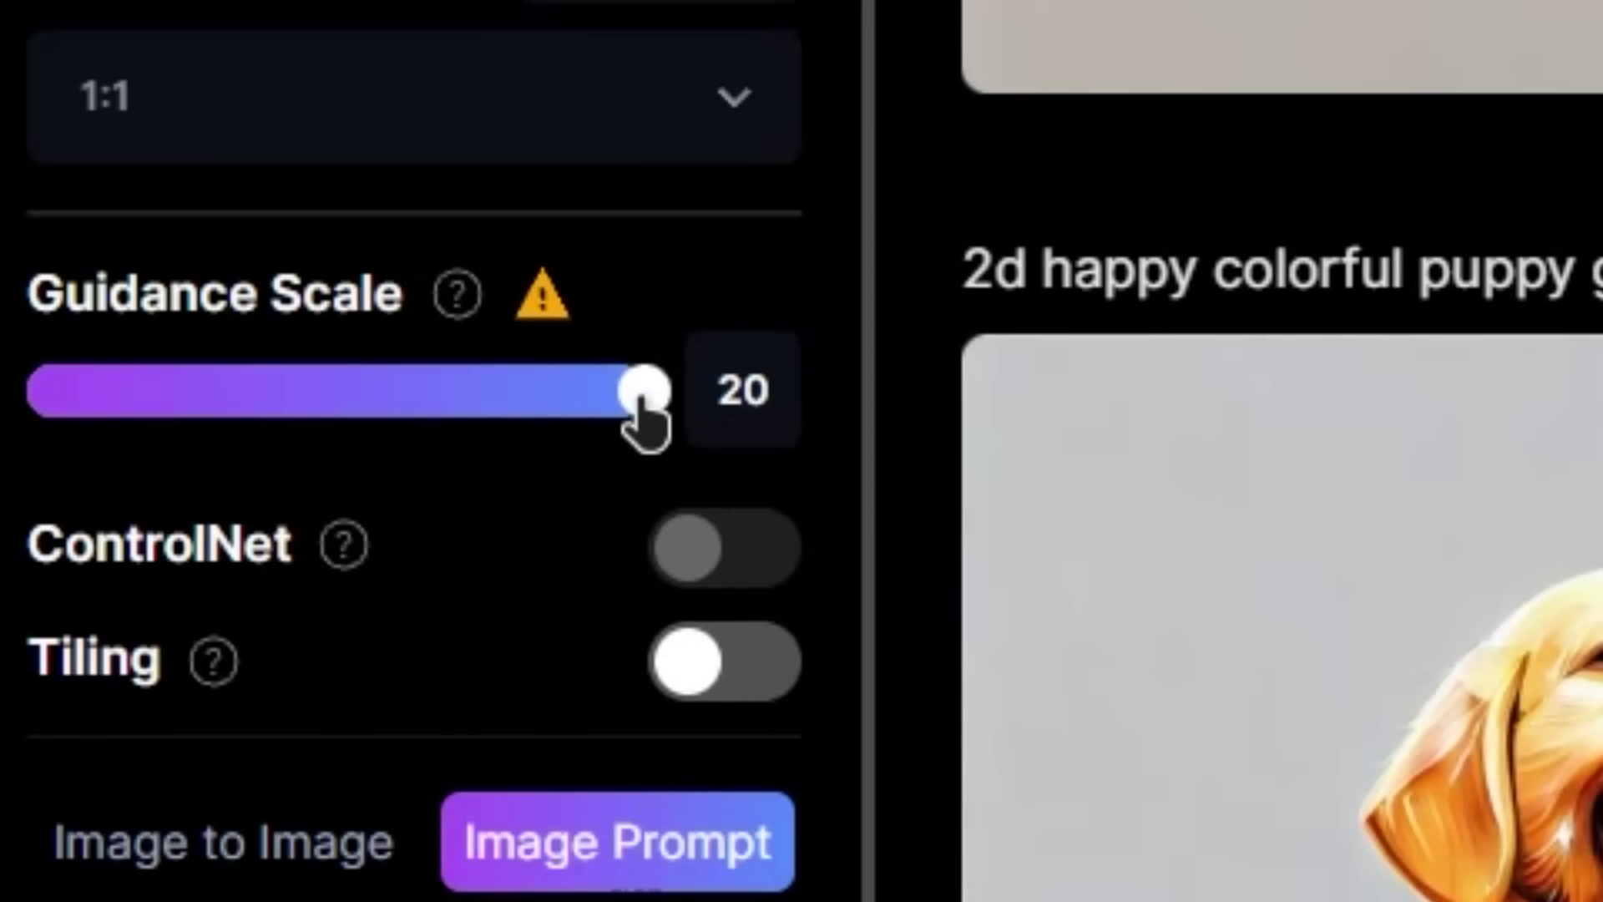
{"action": "left_click_drag", "start_coordinate": [641, 400], "coordinate": [236, 437]}
{"action": "mouse_move", "coordinate": [200, 680]}
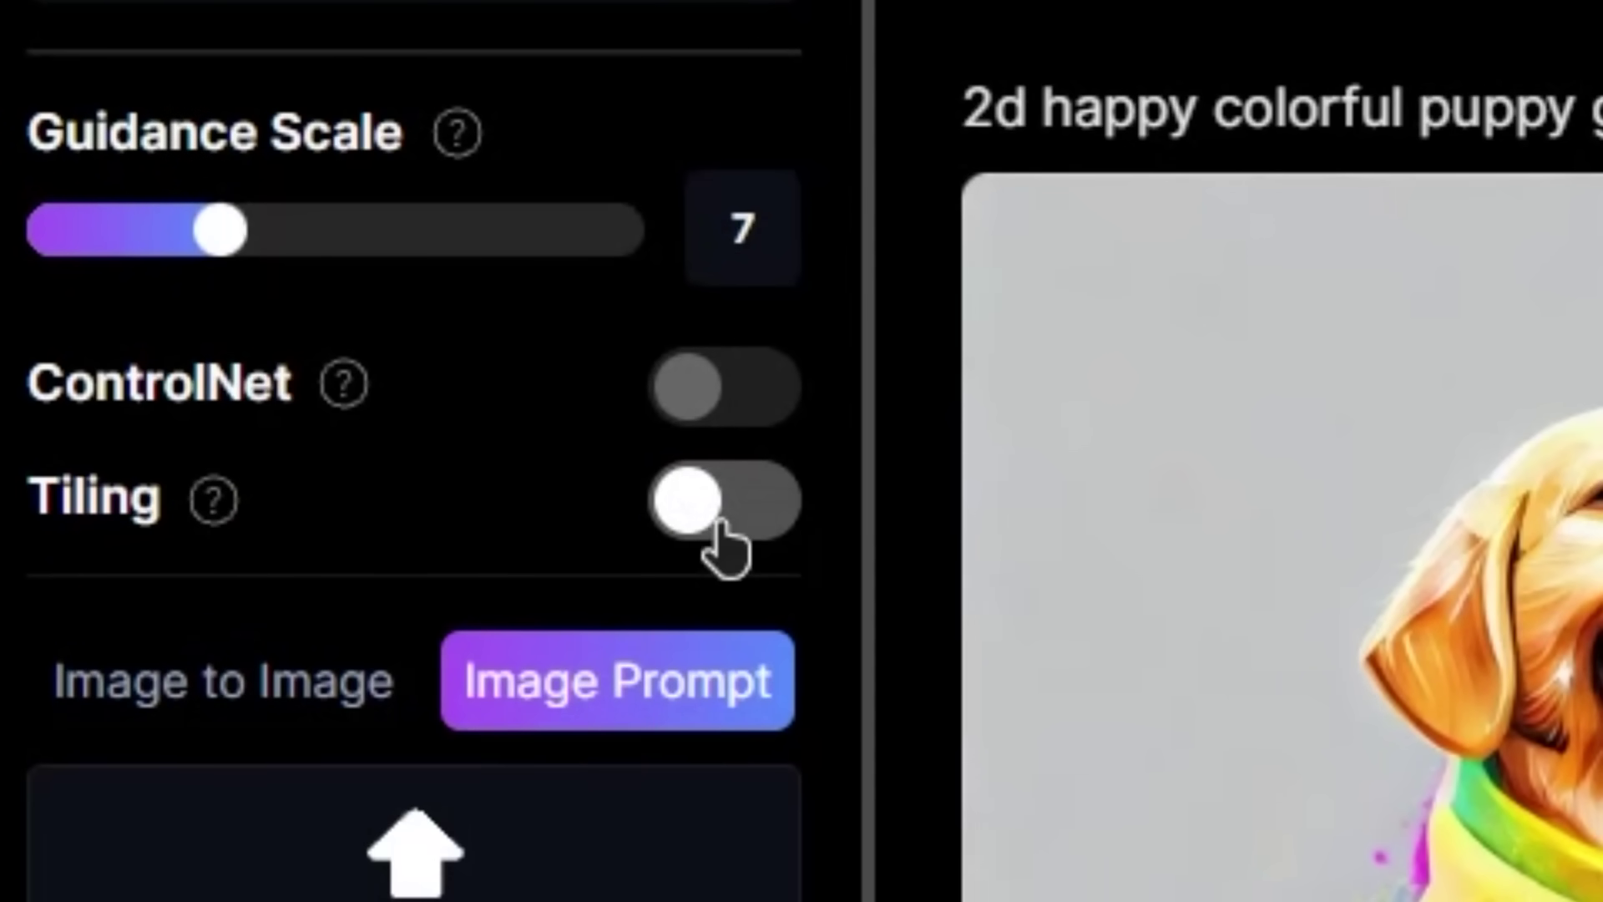
{"action": "left_click", "coordinate": [726, 543]}
{"action": "left_click", "coordinate": [725, 545]}
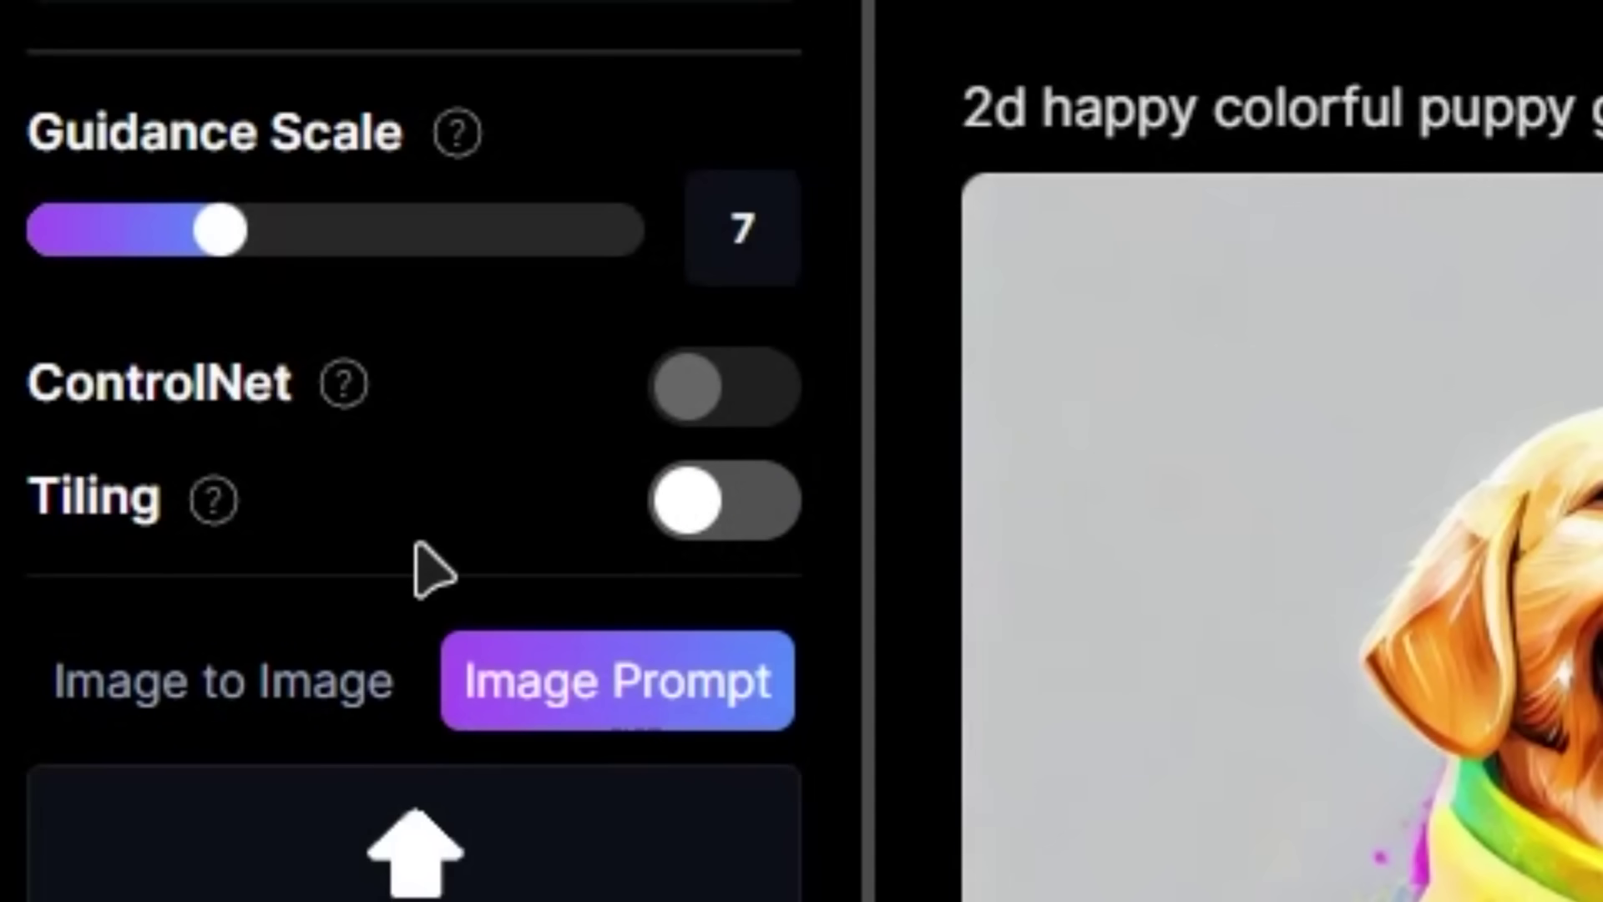
{"action": "left_click", "coordinate": [117, 706]}
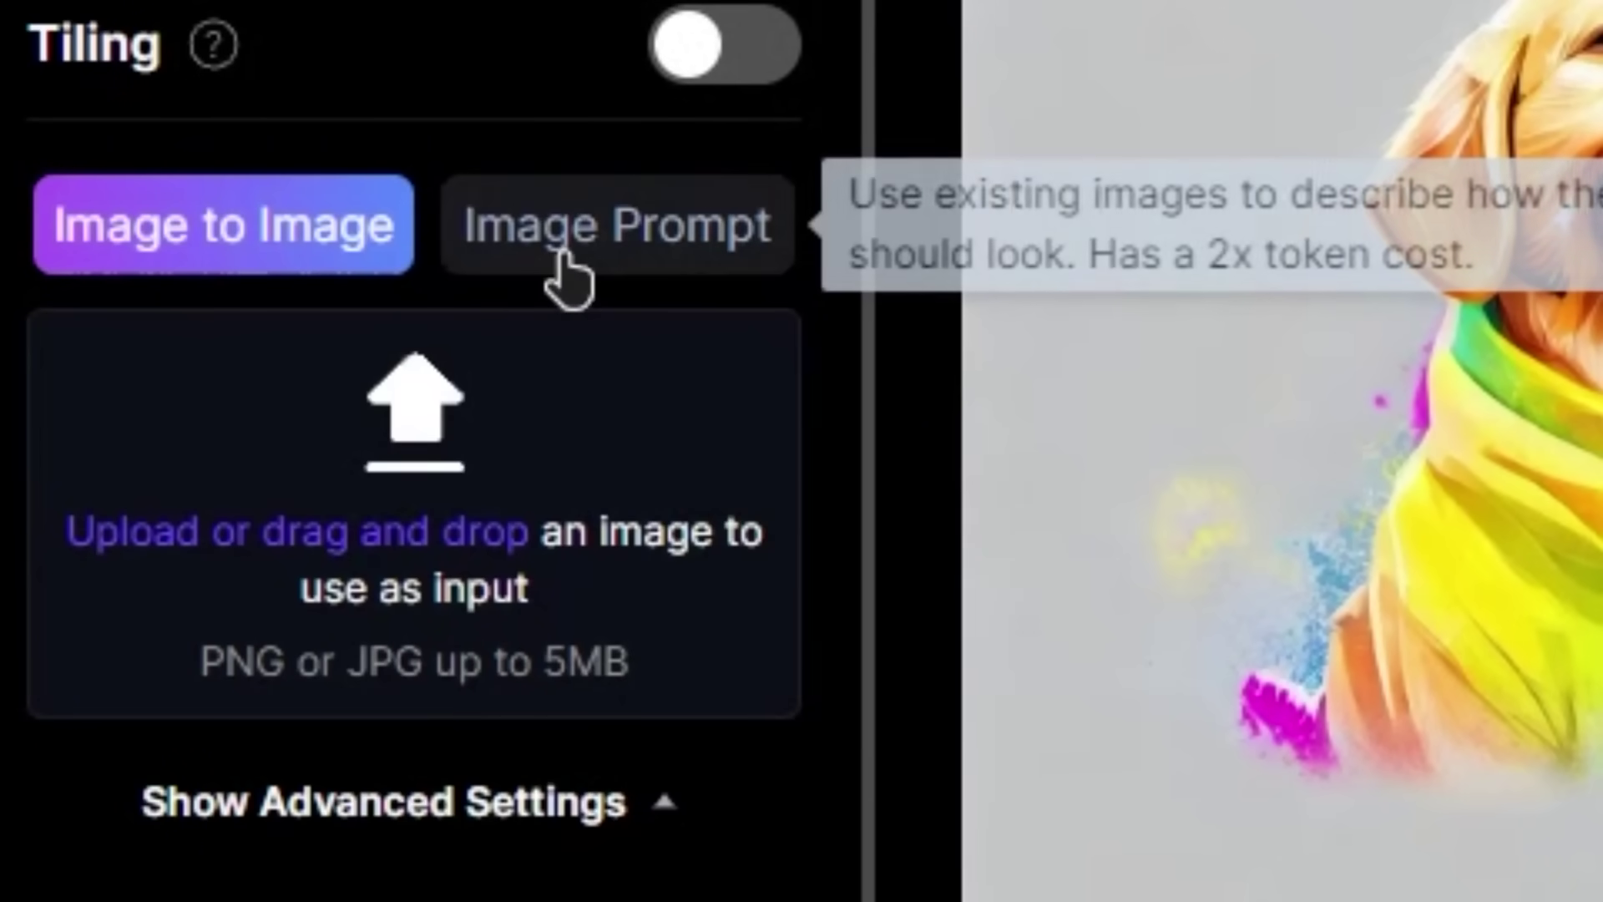
{"action": "left_click", "coordinate": [562, 252]}
{"action": "scroll", "coordinate": [568, 267], "scroll_direction": "up", "scroll_amount": 1}
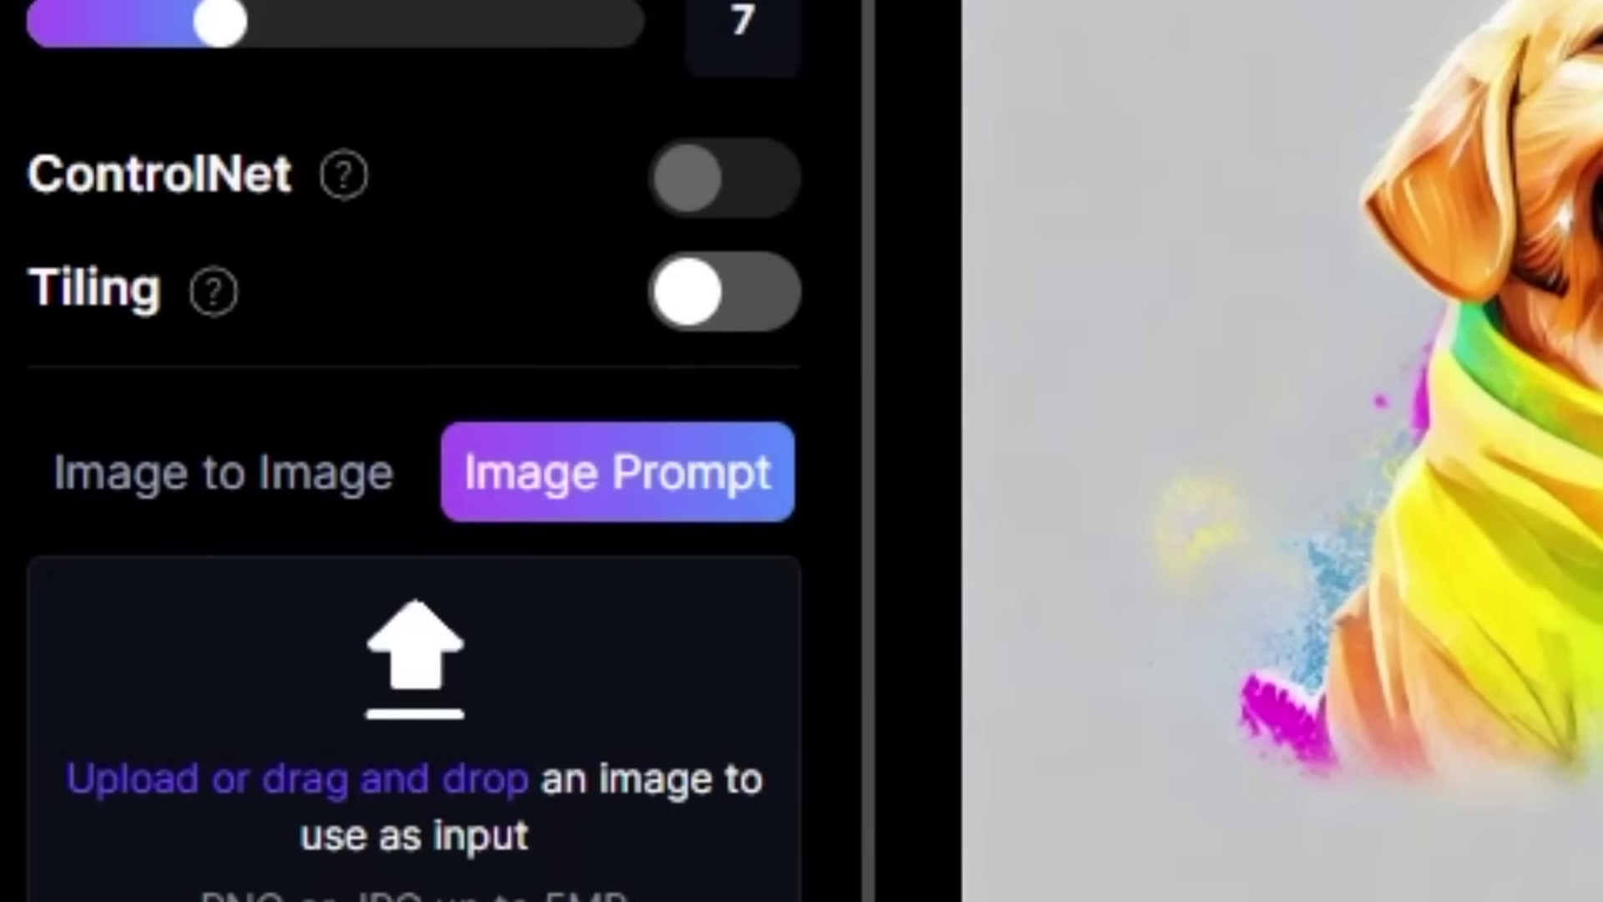
{"action": "scroll", "coordinate": [458, 543], "scroll_direction": "down", "scroll_amount": 3}
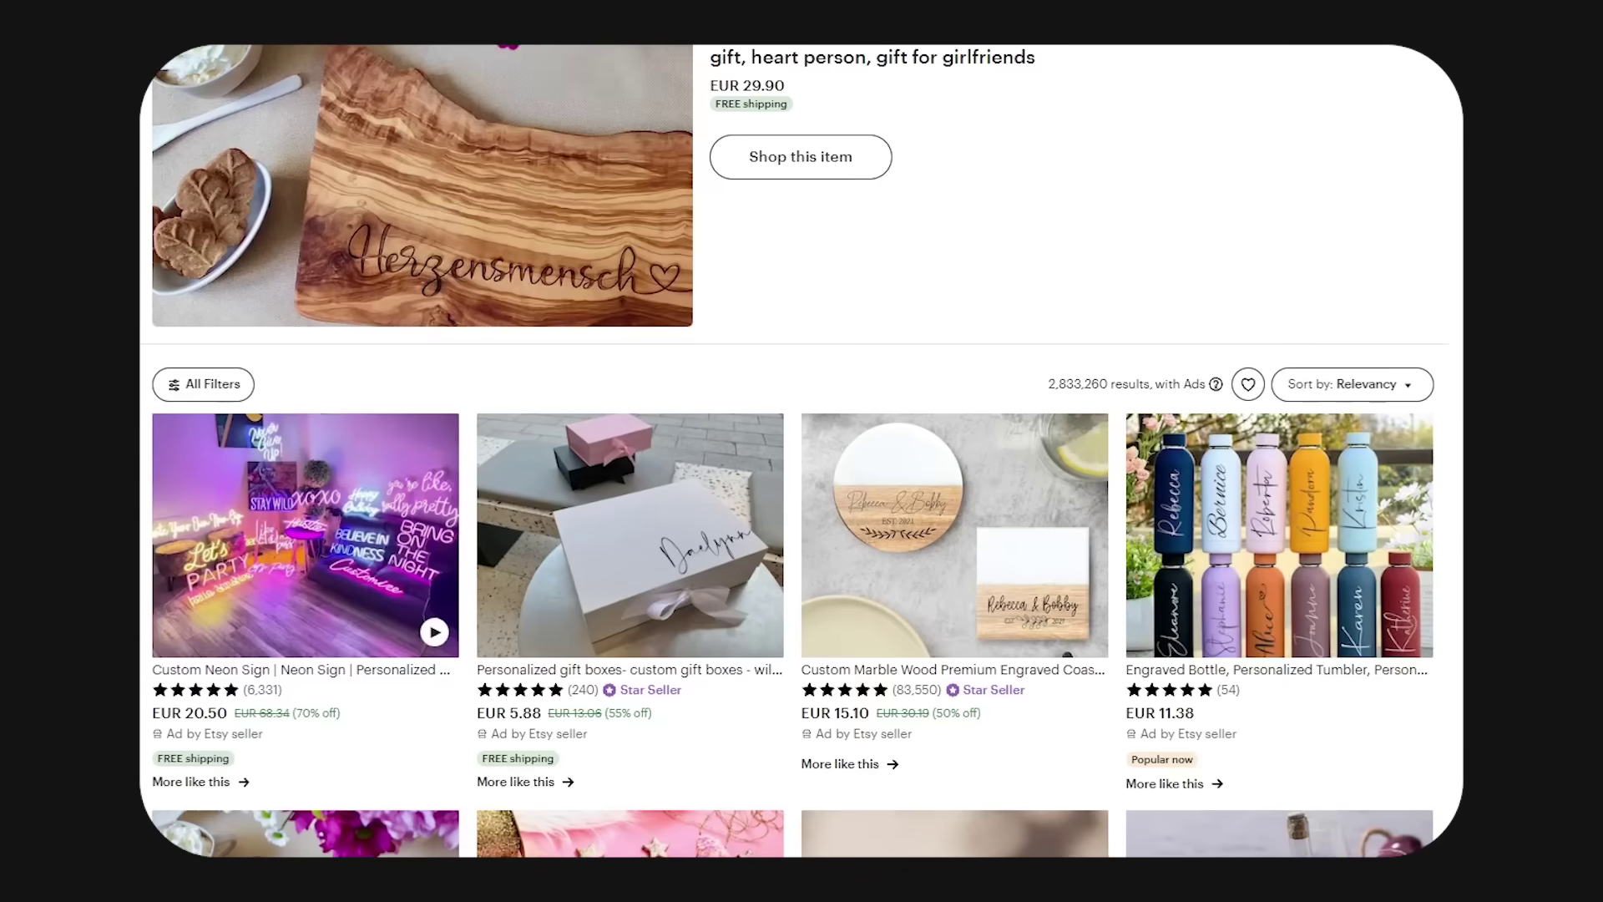
{"action": "scroll", "coordinate": [802, 468], "scroll_direction": "down", "scroll_amount": 4}
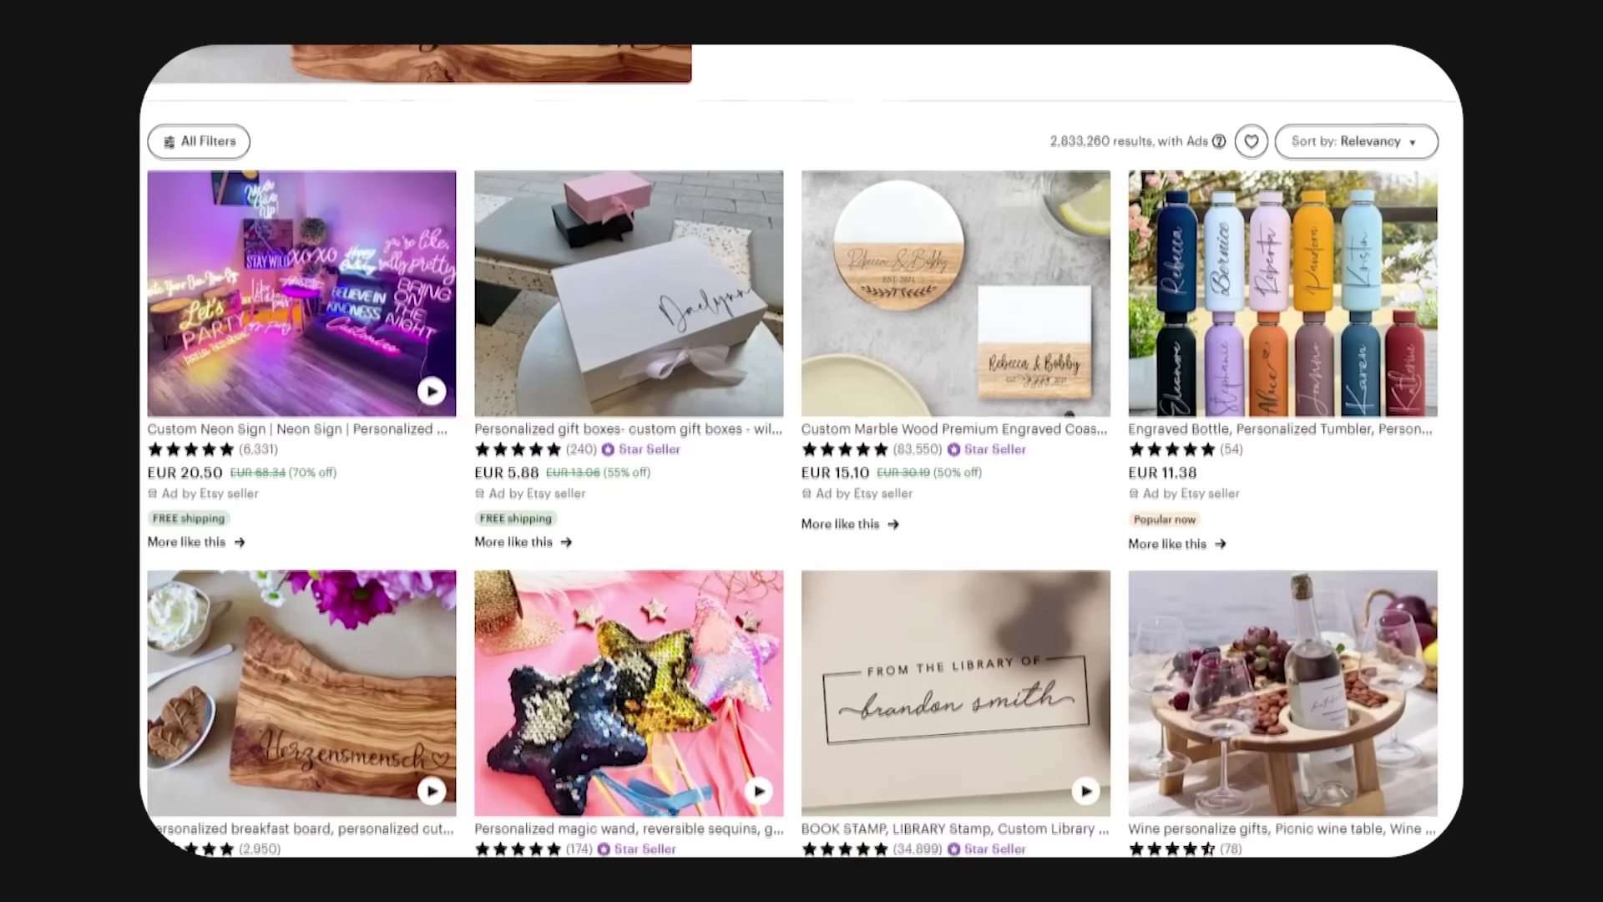
{"action": "scroll", "coordinate": [802, 468], "scroll_direction": "down", "scroll_amount": 5}
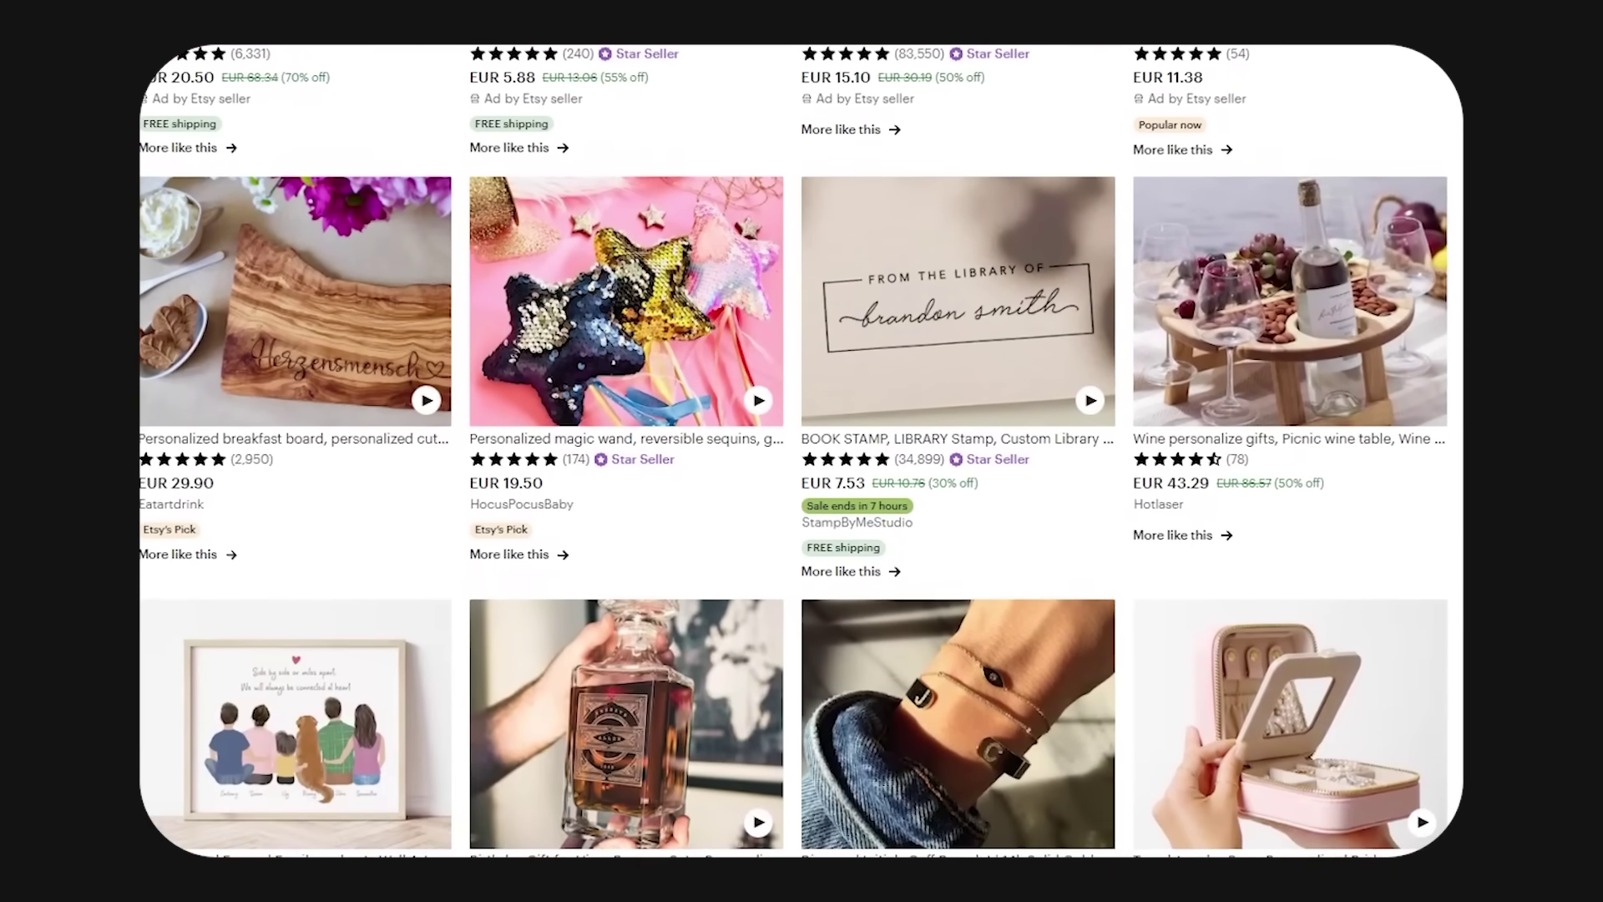
{"action": "scroll", "coordinate": [801, 468], "scroll_direction": "down", "scroll_amount": 4}
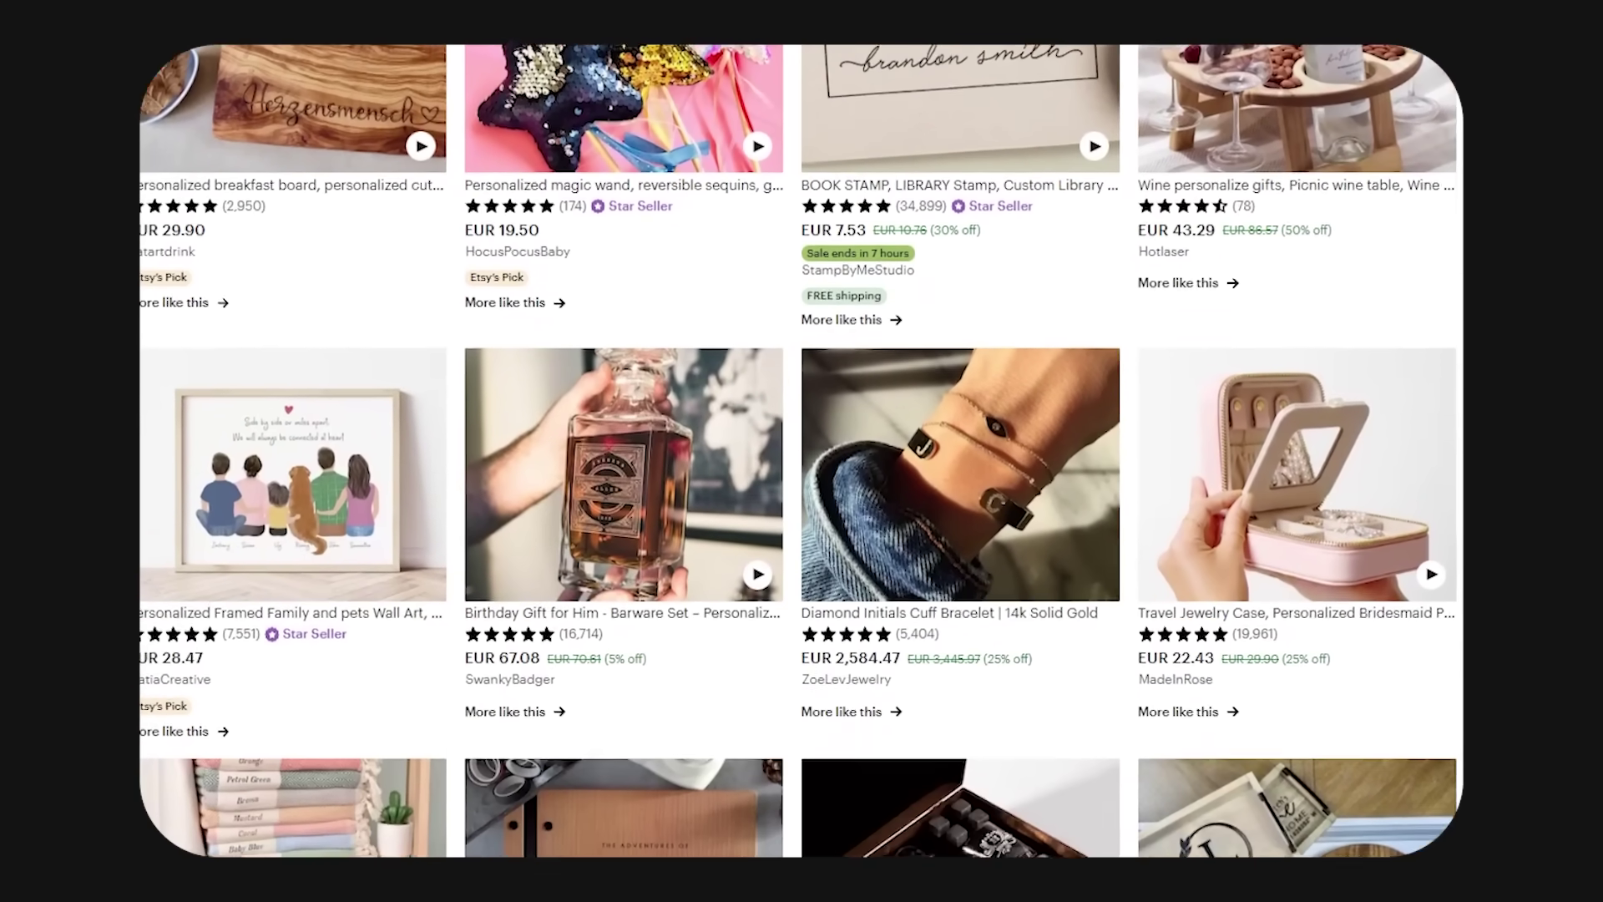
{"action": "scroll", "coordinate": [802, 468], "scroll_direction": "down", "scroll_amount": 6}
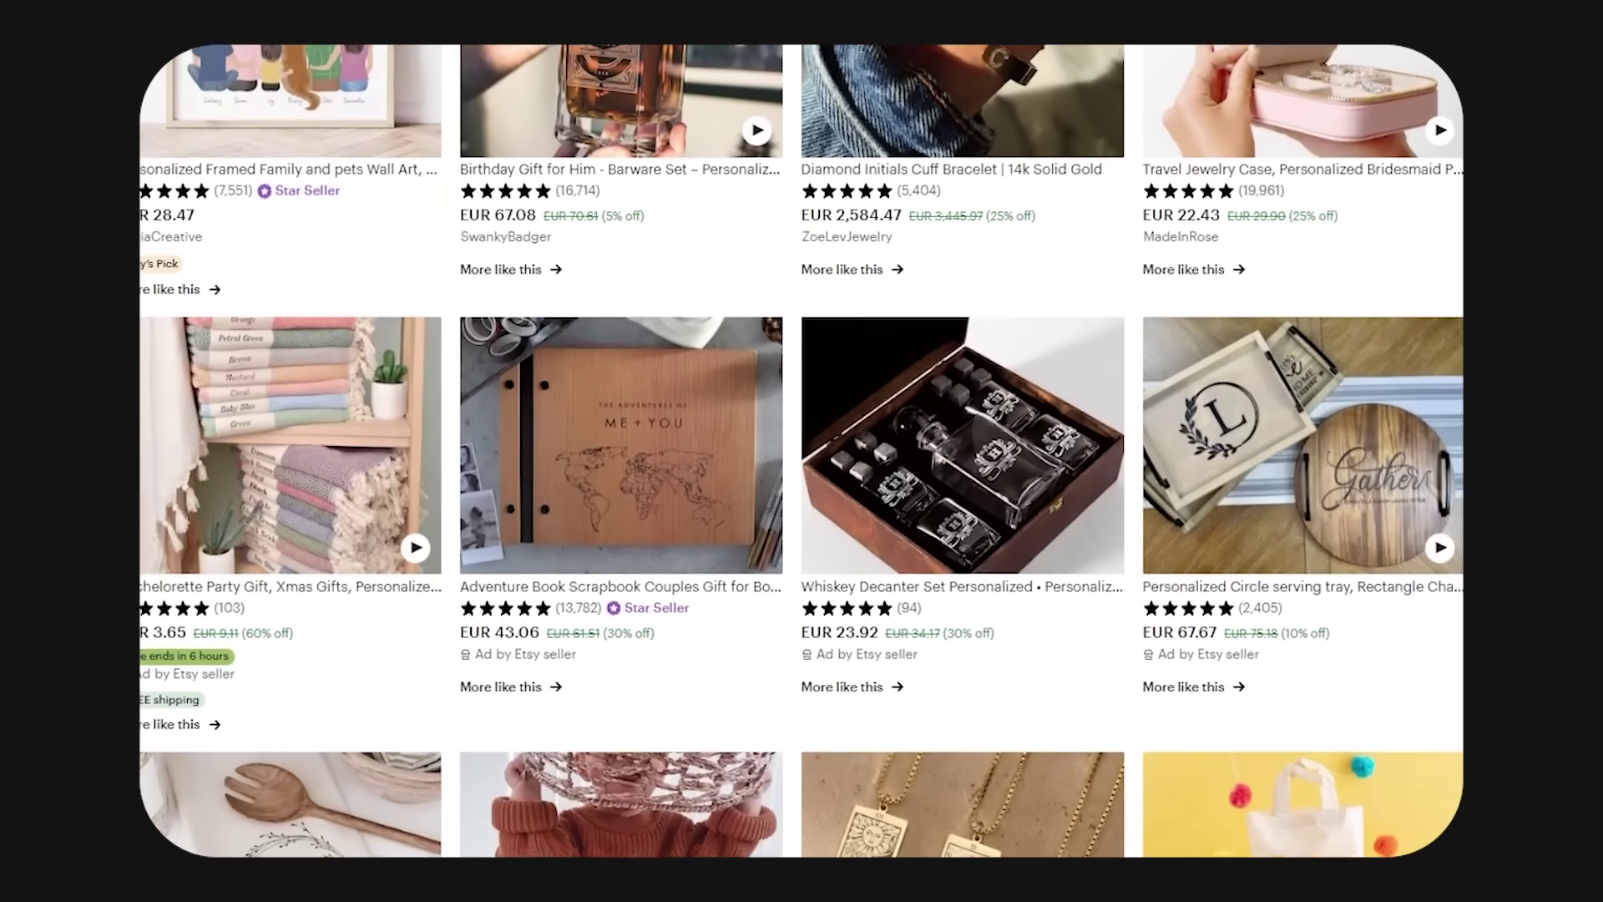
{"action": "scroll", "coordinate": [802, 467], "scroll_direction": "down", "scroll_amount": 6}
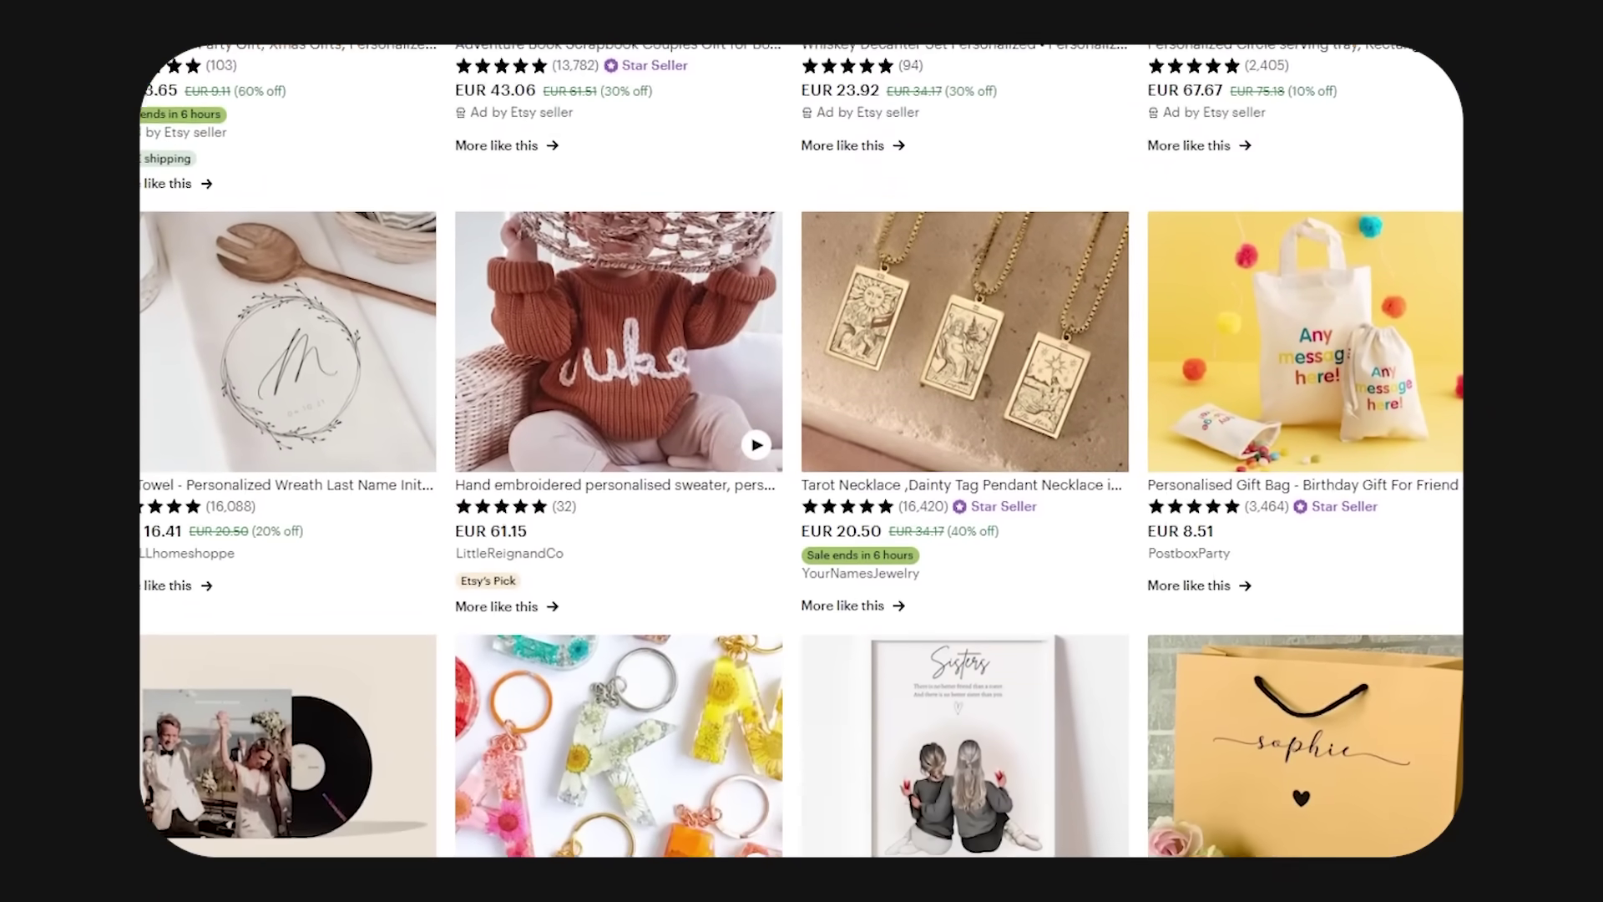
{"action": "scroll", "coordinate": [802, 467], "scroll_direction": "down", "scroll_amount": 8}
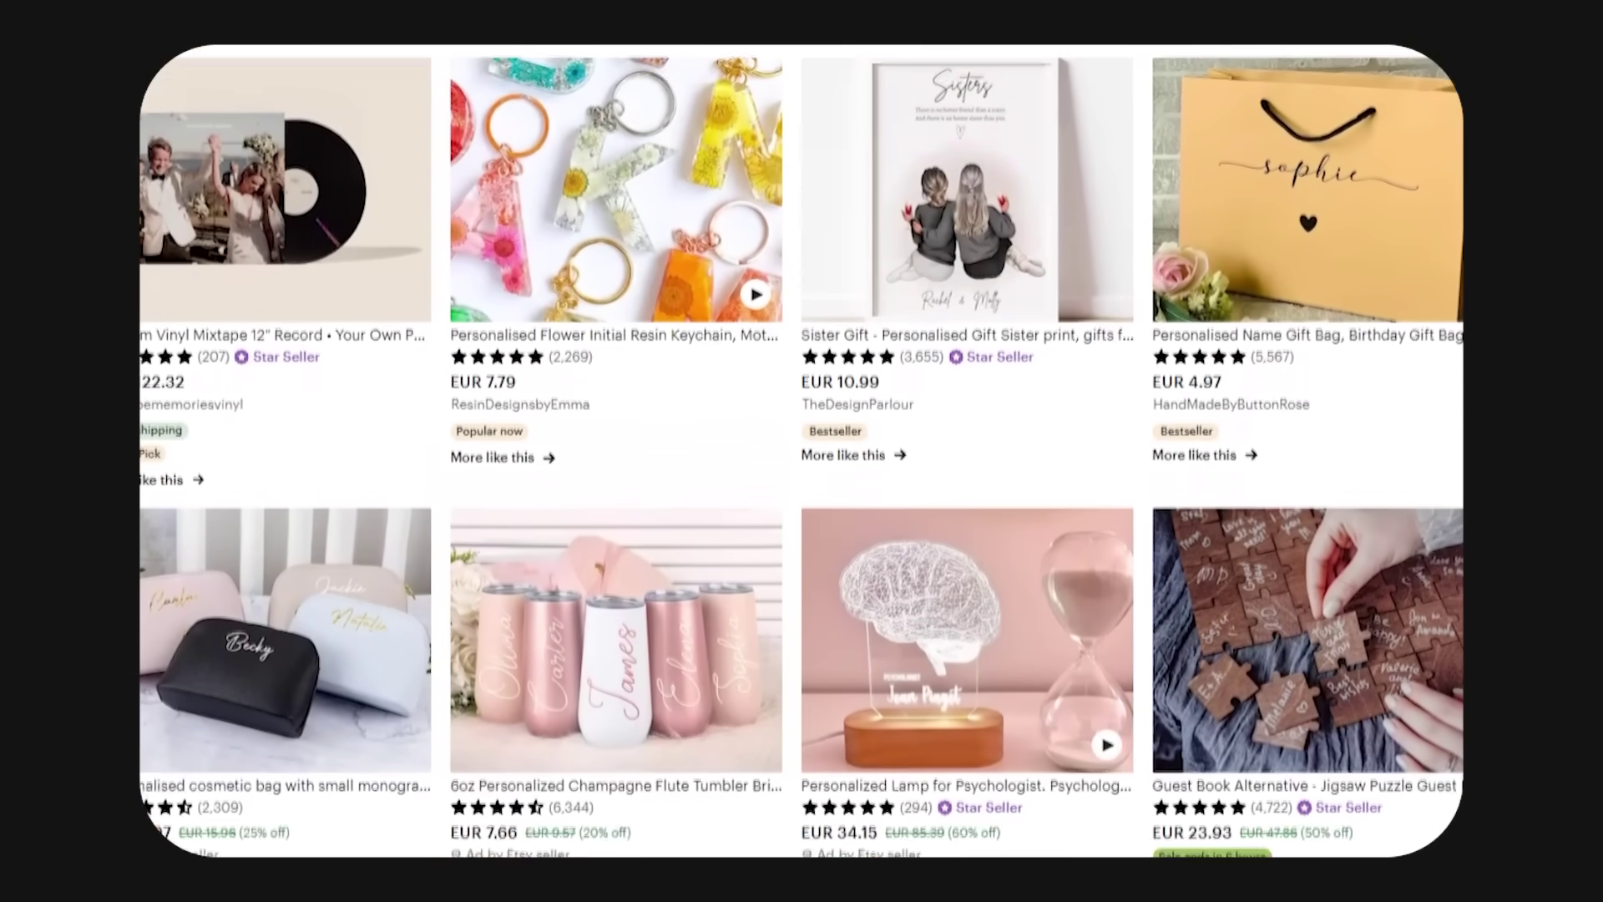
{"action": "scroll", "coordinate": [802, 468], "scroll_direction": "down", "scroll_amount": 11}
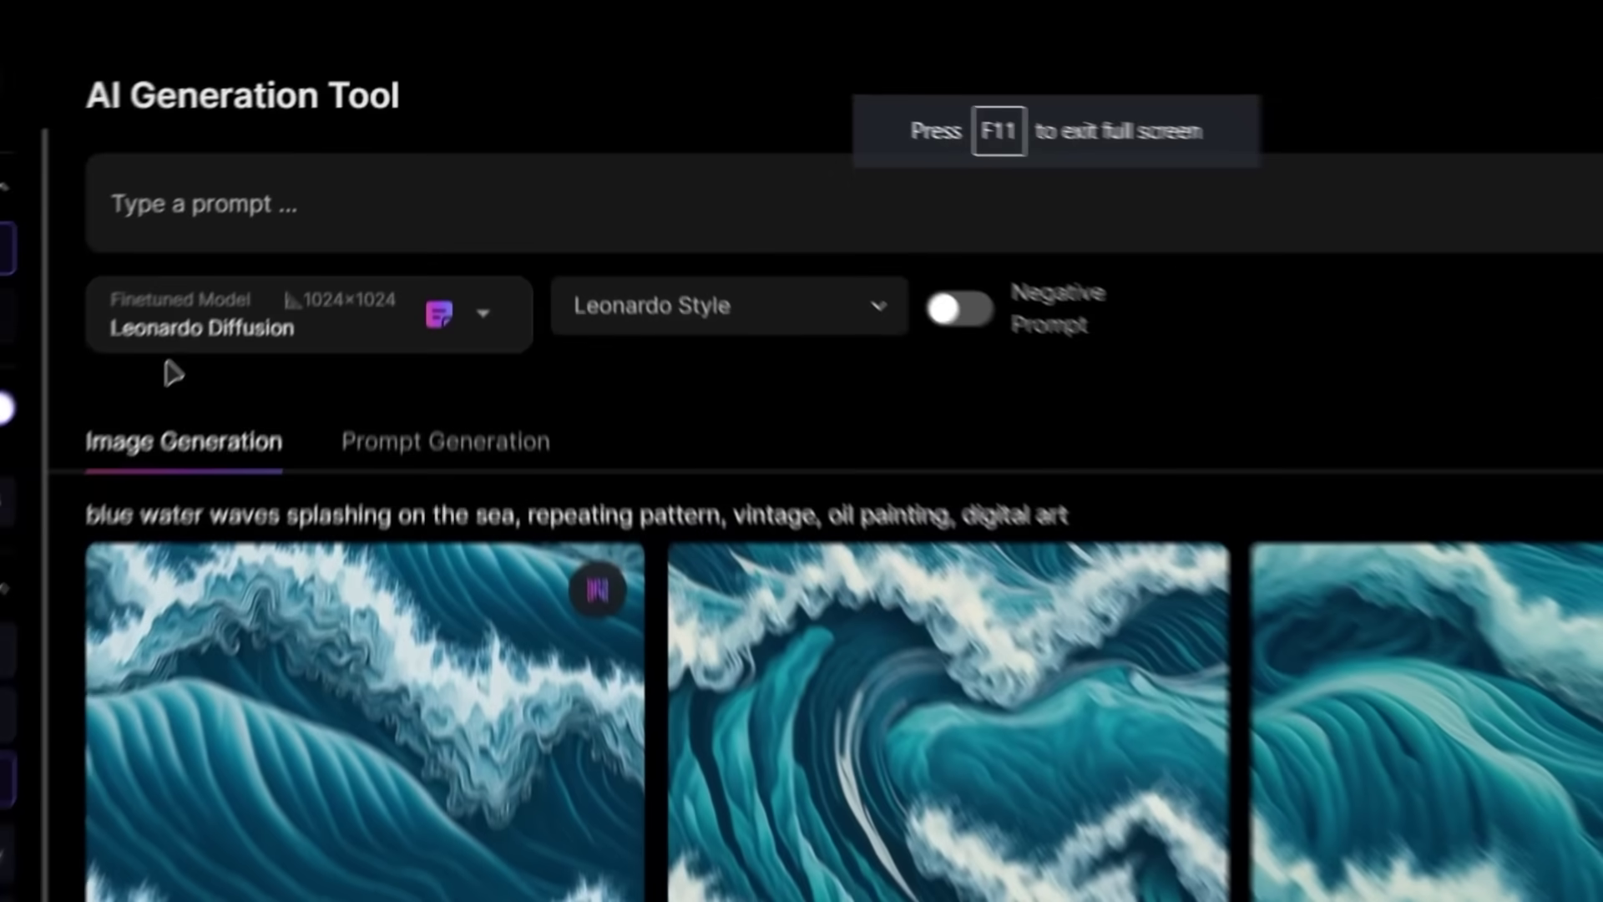
Generate tiling images of blue water waves in vintage oil-painting style and open the fourth.
{"action": "left_click", "coordinate": [346, 106]}
{"action": "type", "text": "blue water waves splashing on the sea, repeating pattern, vintage, oil painting, dig"}
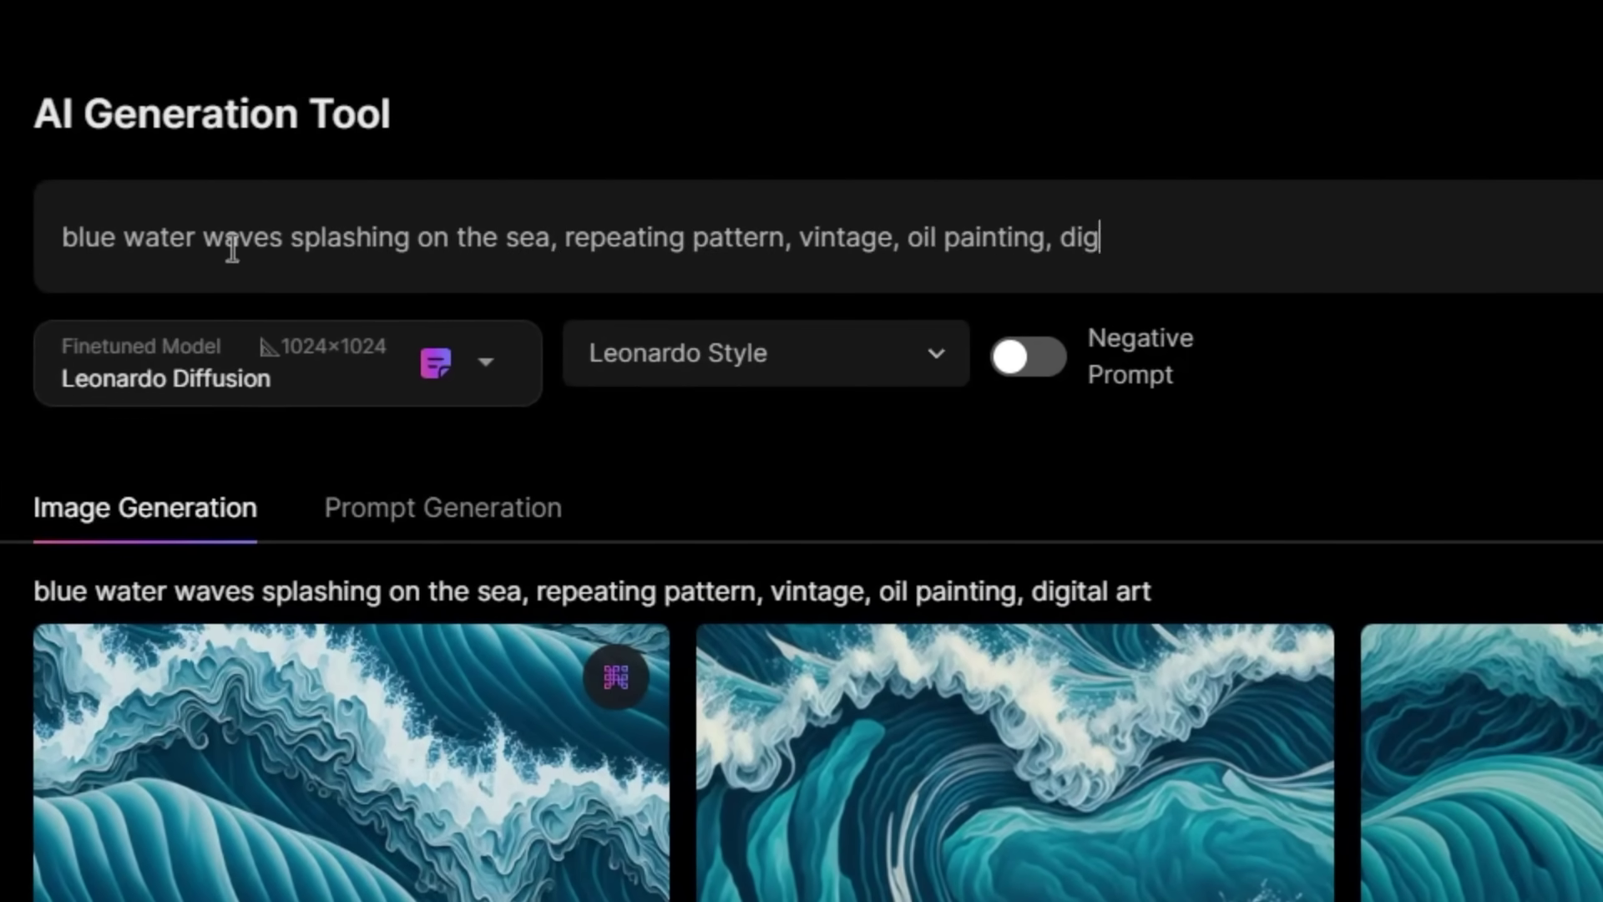
{"action": "type", "text": "ital art"}
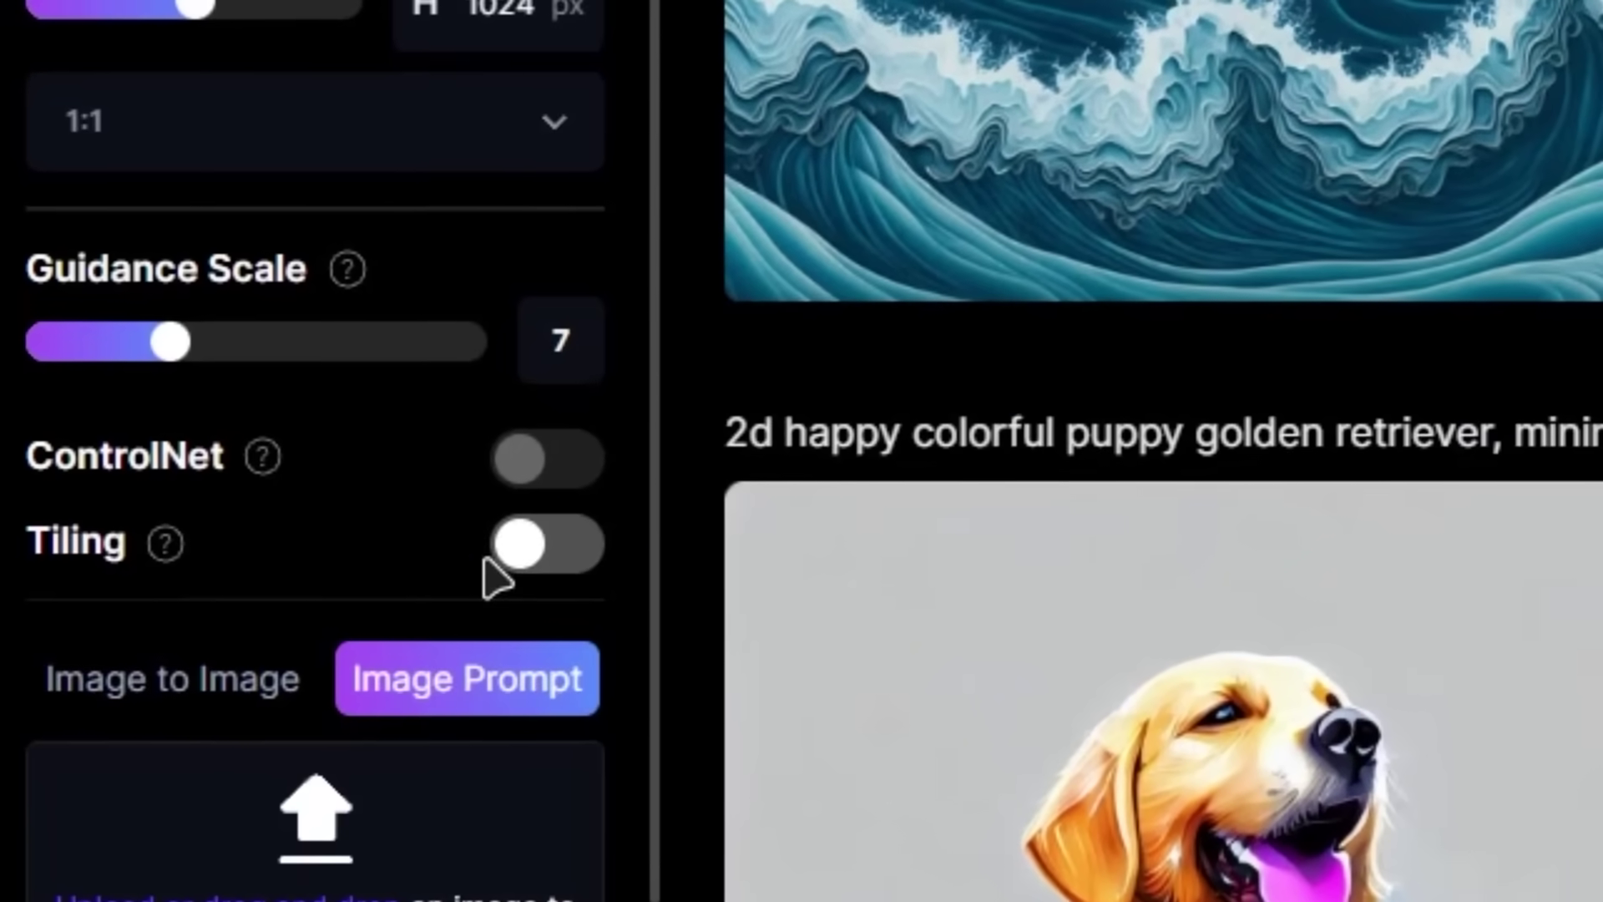
{"action": "left_click", "coordinate": [547, 558]}
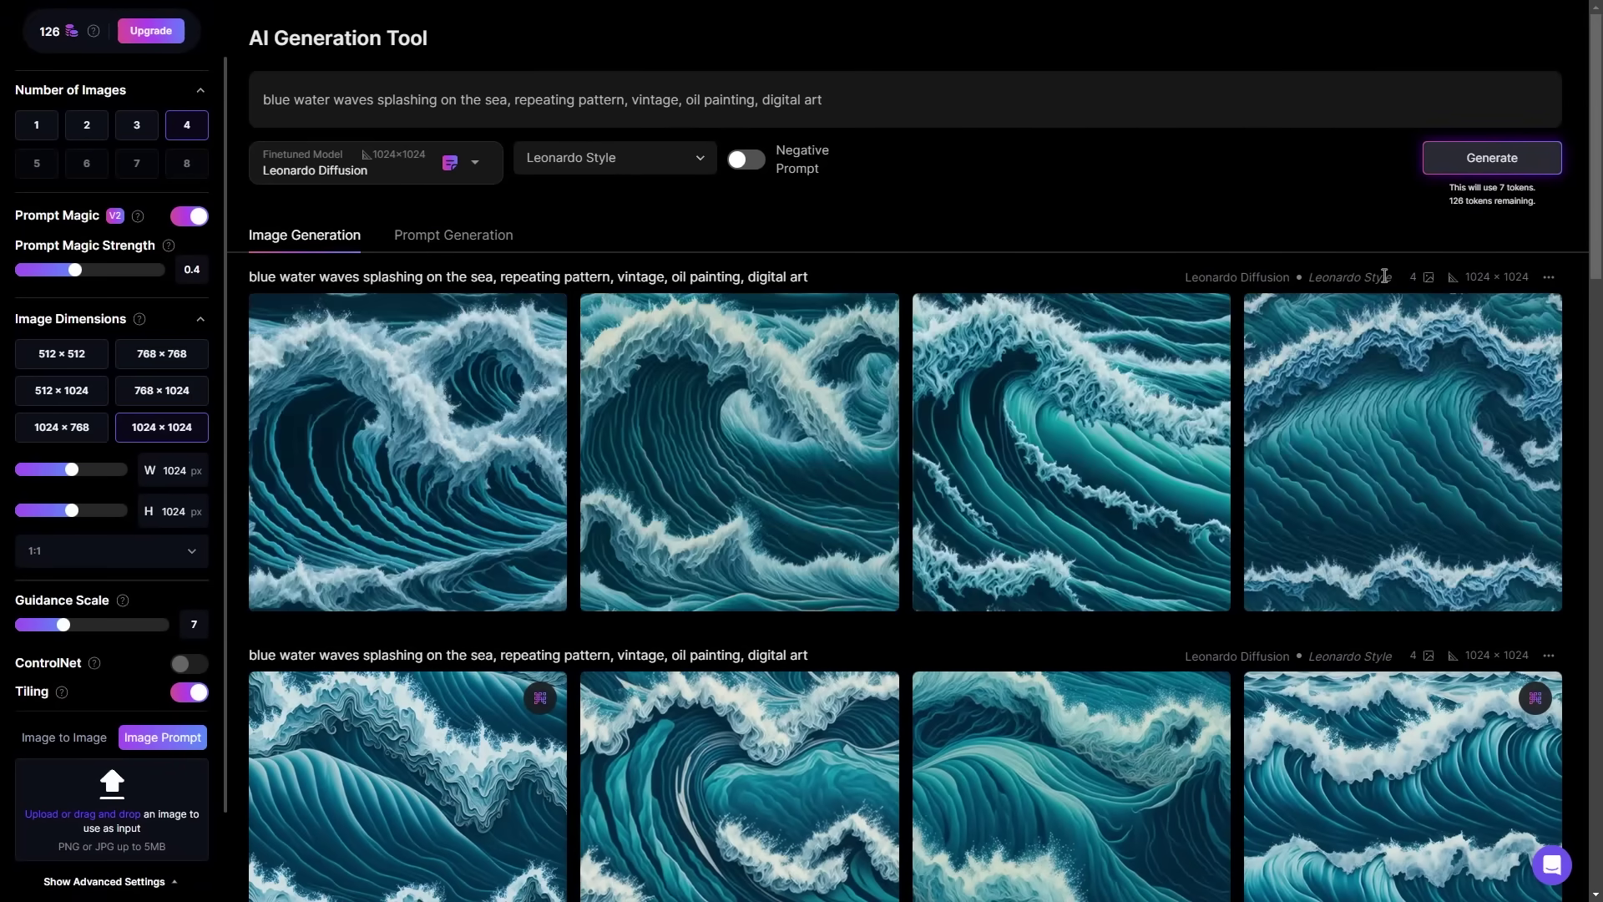
{"action": "left_click", "coordinate": [1348, 427]}
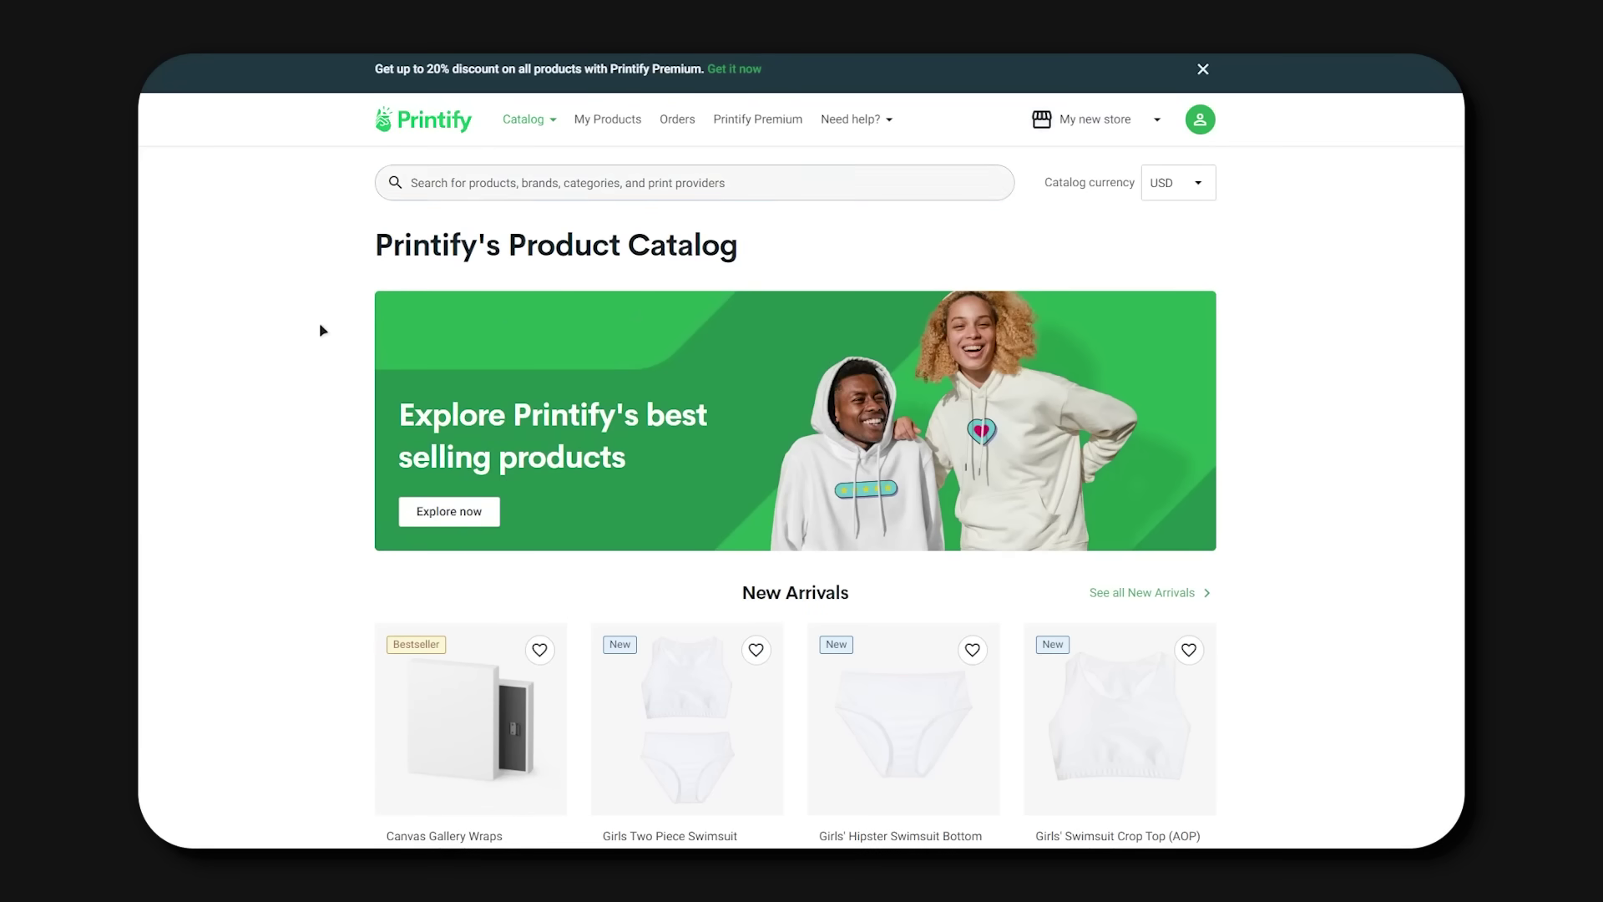
Search Printify for 'pillow' and start designing the Spun Polyester Square Pillow.
{"action": "type", "text": "llow"}
{"action": "key", "text": "Return"}
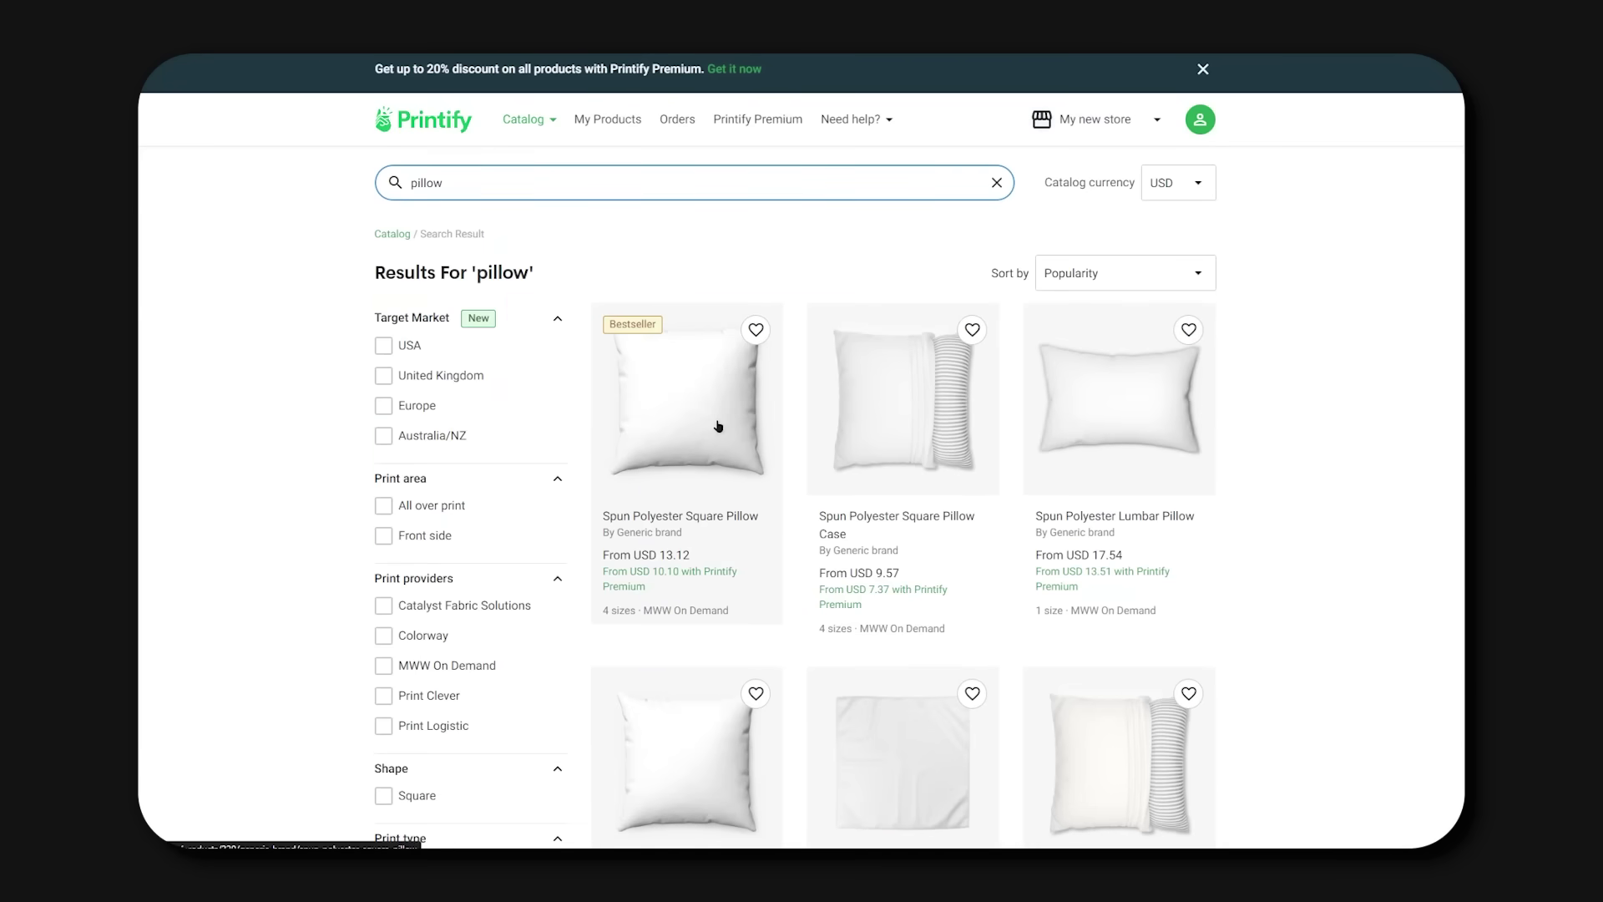
{"action": "left_click", "coordinate": [718, 426]}
{"action": "left_click", "coordinate": [1156, 685]}
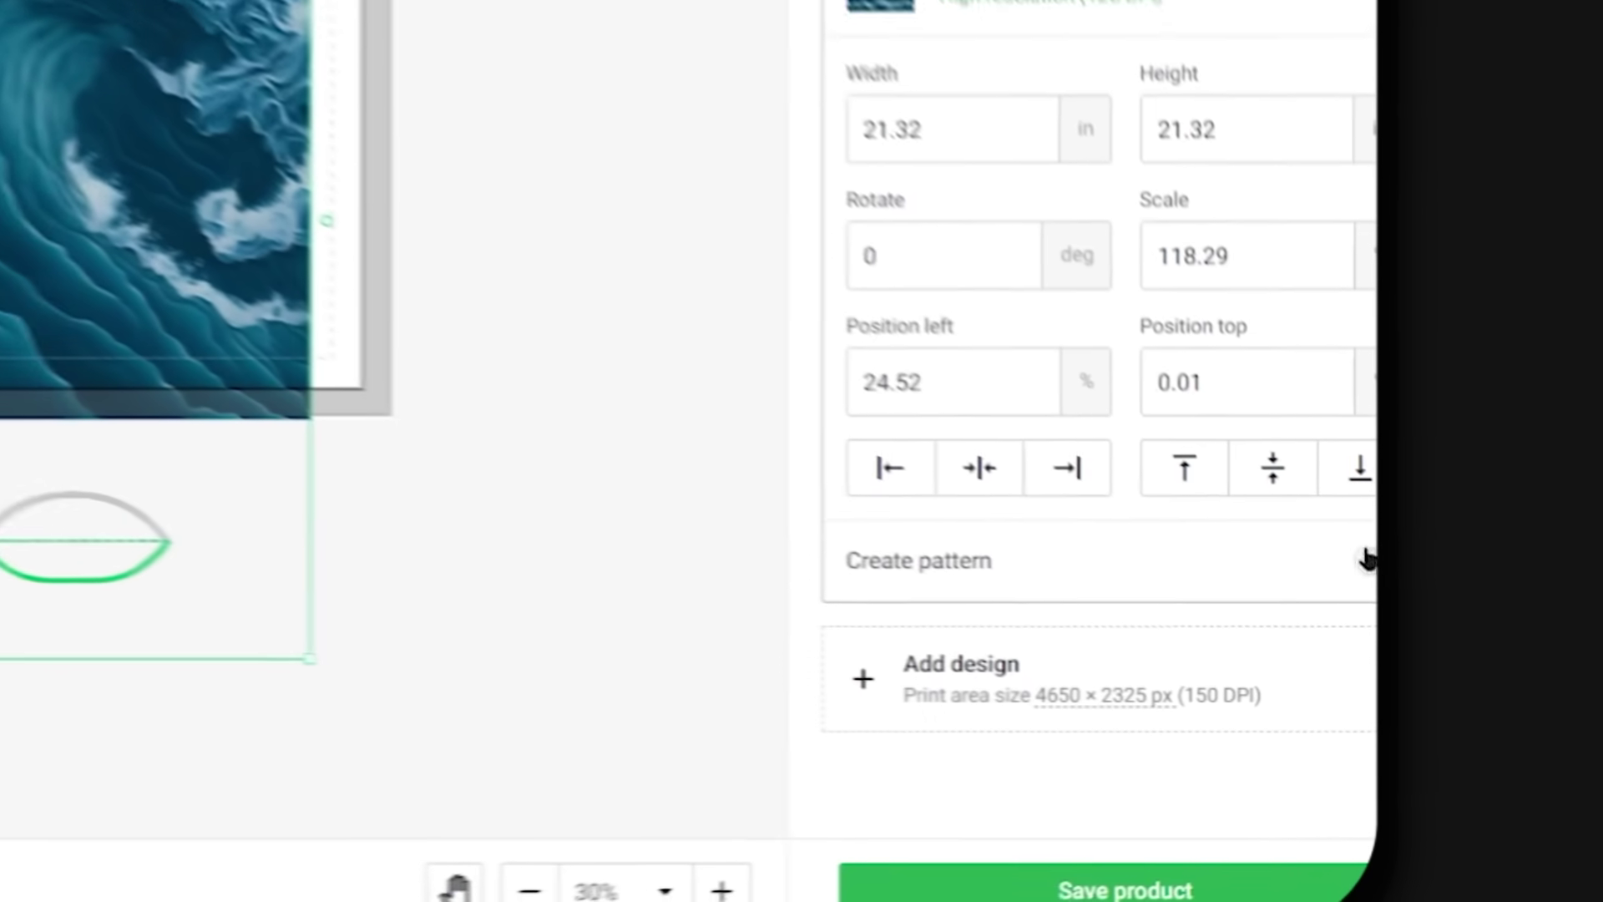
Repeat the wave image as a pattern, scale it to fit the pillow, and preview the mockup.
{"action": "left_click", "coordinate": [1430, 643]}
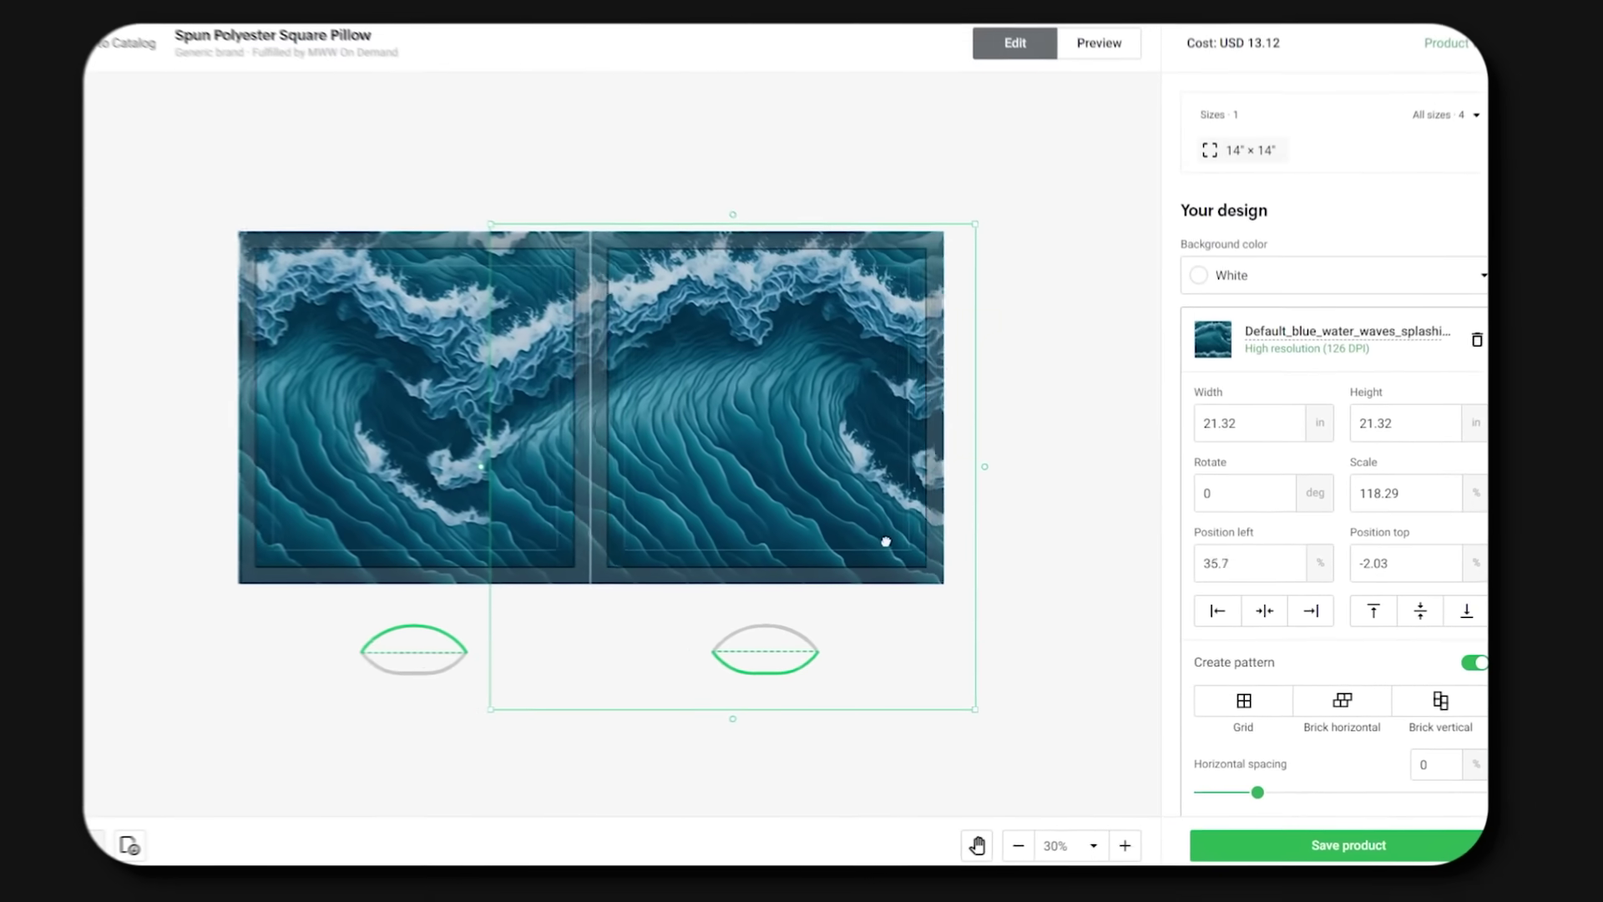
{"action": "left_click_drag", "start_coordinate": [894, 546], "coordinate": [728, 513]}
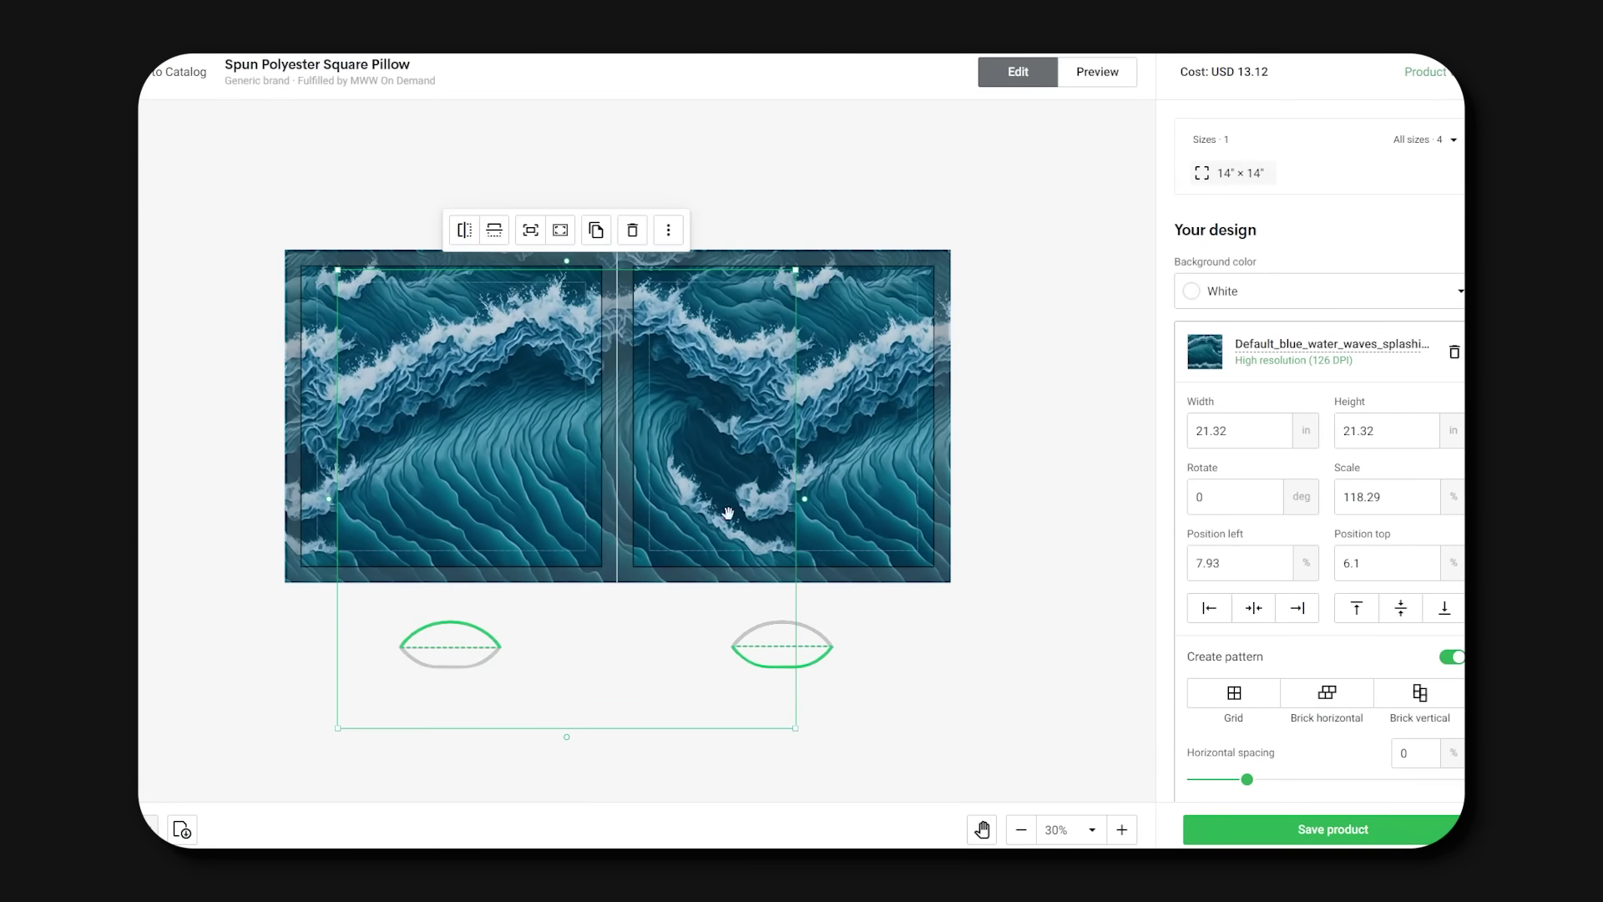
{"action": "left_click_drag", "start_coordinate": [797, 273], "coordinate": [614, 244]}
{"action": "left_click_drag", "start_coordinate": [550, 368], "coordinate": [560, 351]}
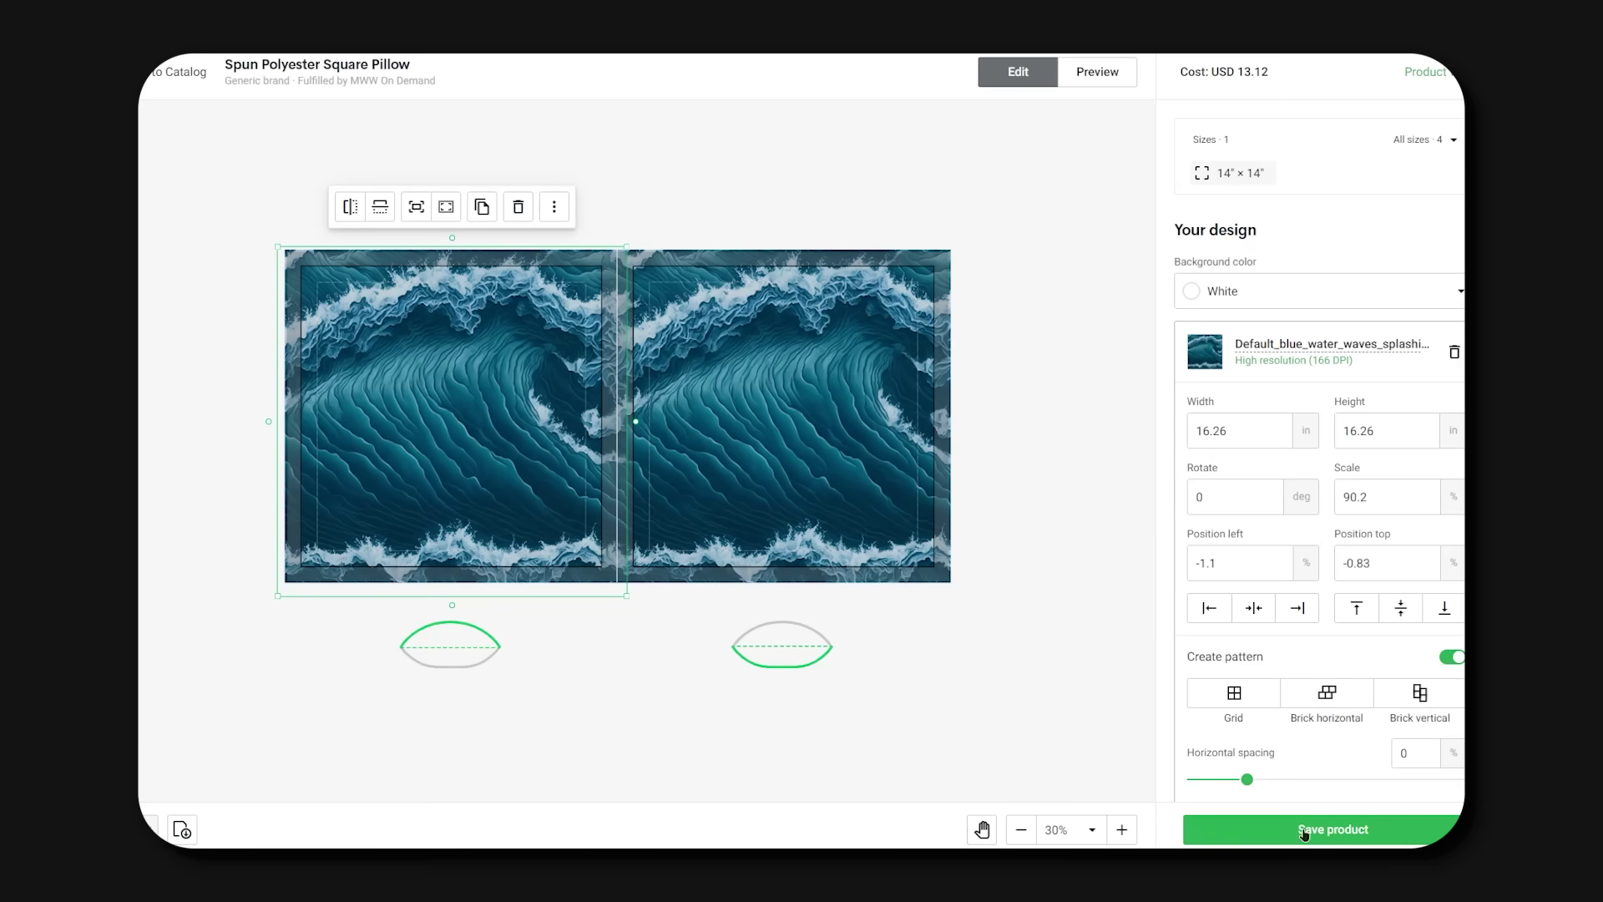
{"action": "left_click", "coordinate": [1083, 75]}
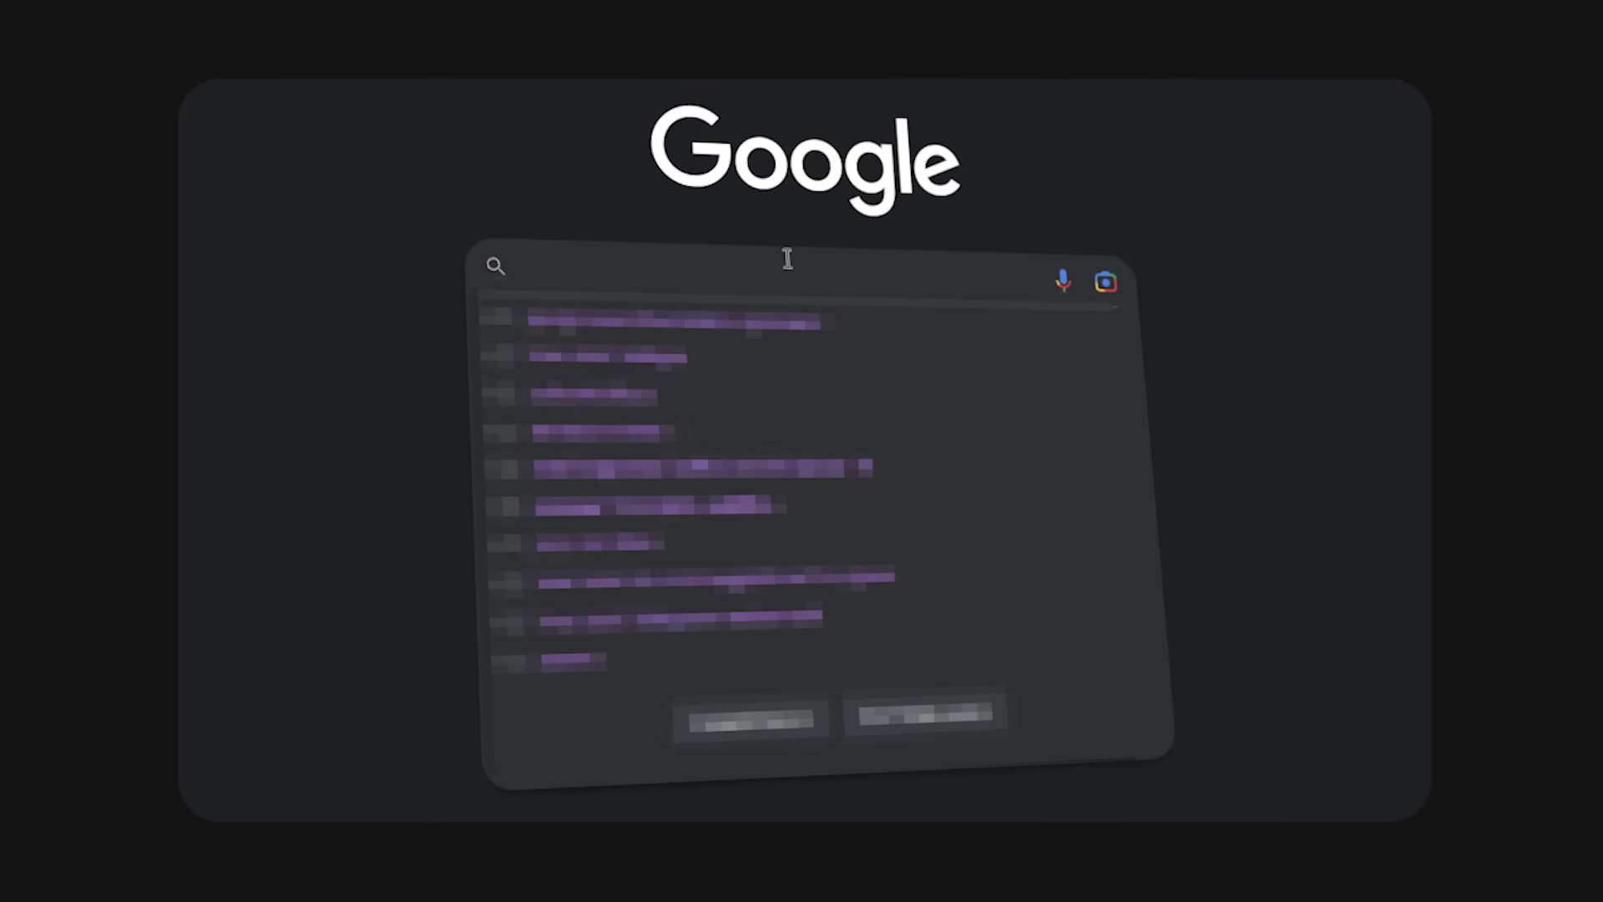
Type the query 'top 10 cutest dog breeds' into Google search.
{"action": "type", "text": "p 10 cute"}
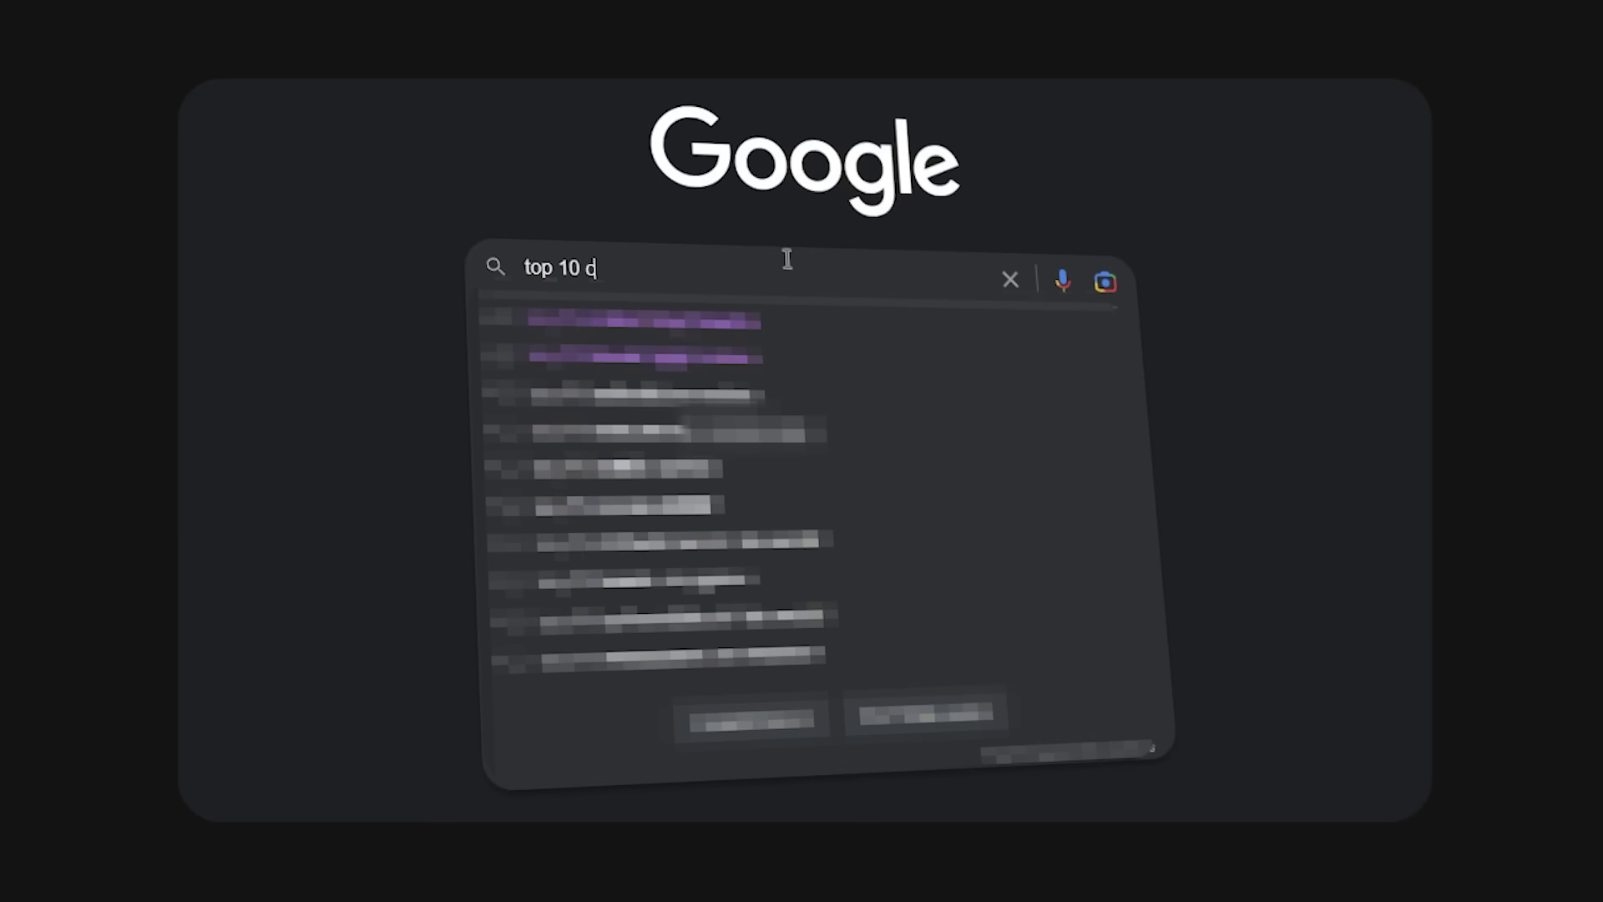
{"action": "type", "text": "st dog bre"}
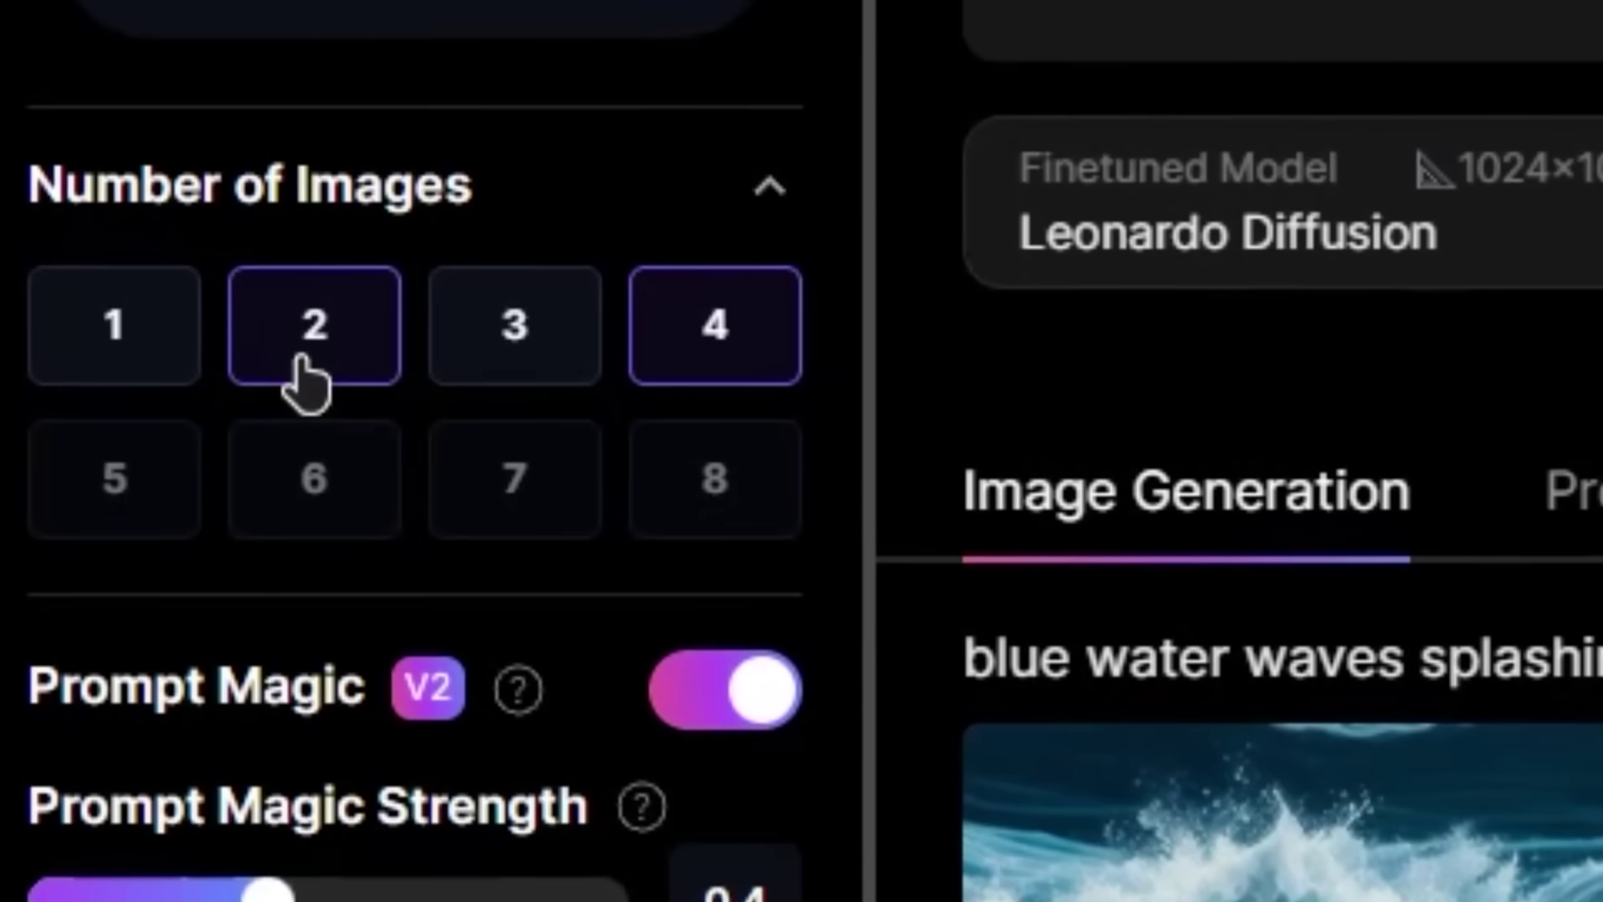
Set Number of Images to 2.
{"action": "left_click", "coordinate": [83, 201]}
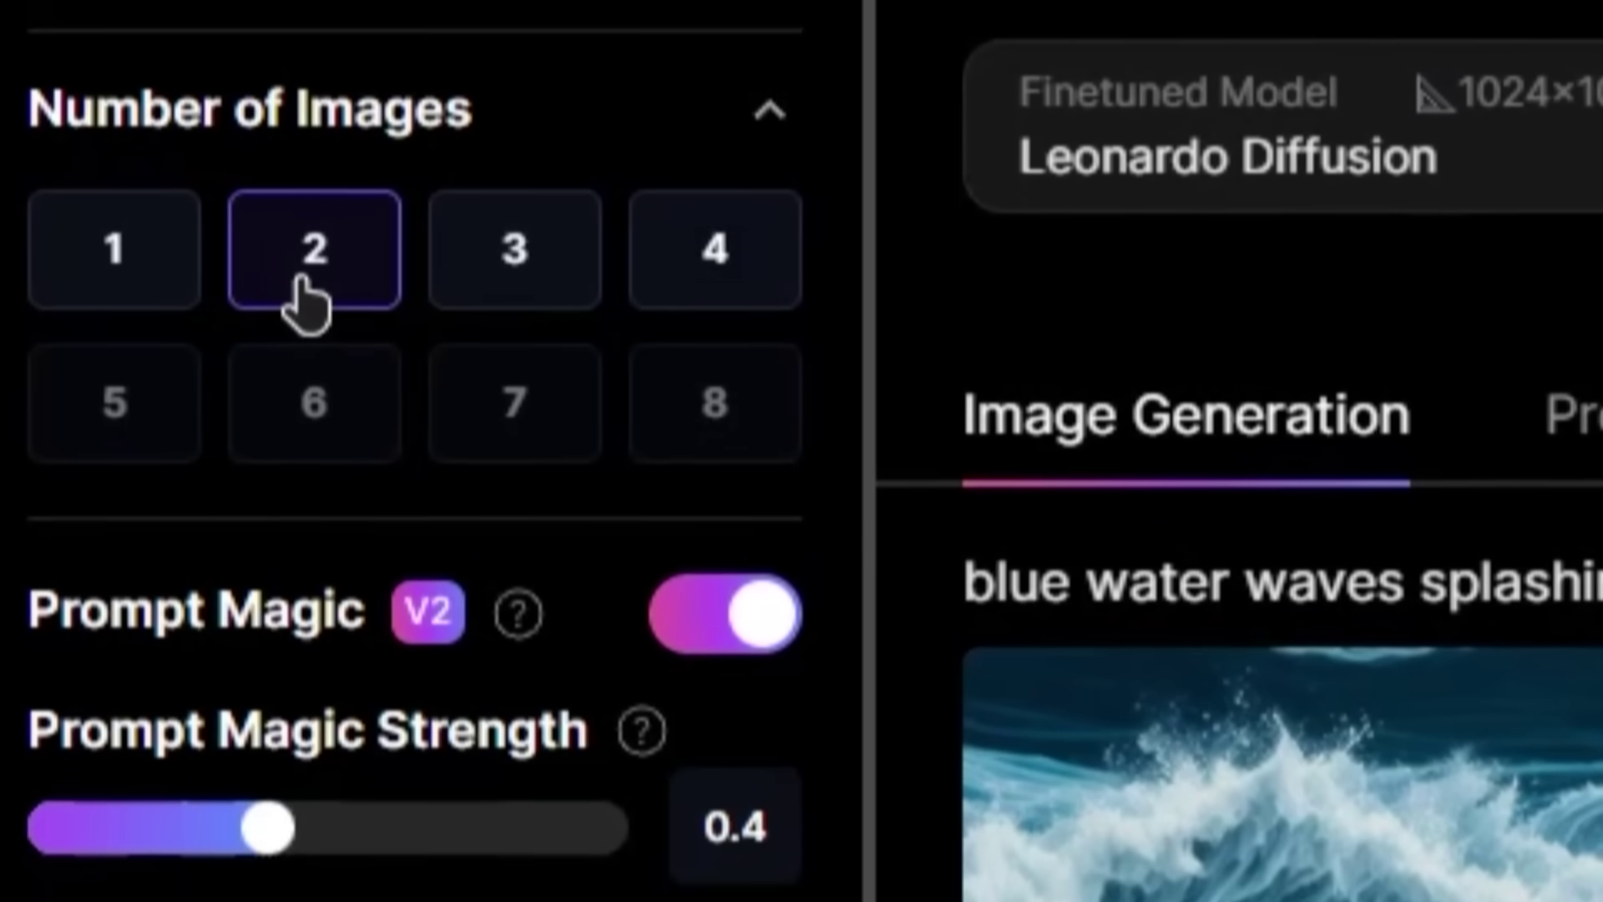